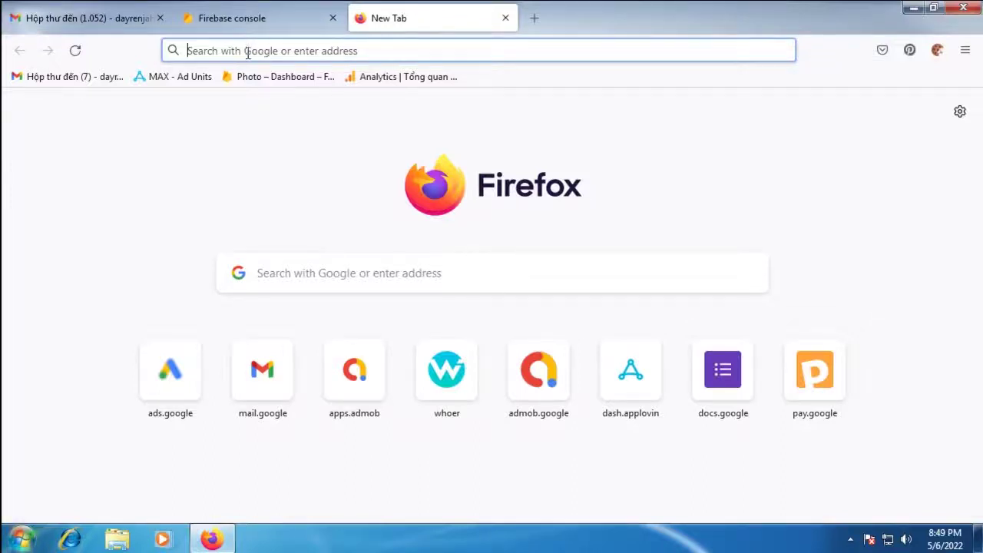
Step: Search Google for 'onesignal' and scroll to the onesignal.com result
{"action": "type", "text": "on"}
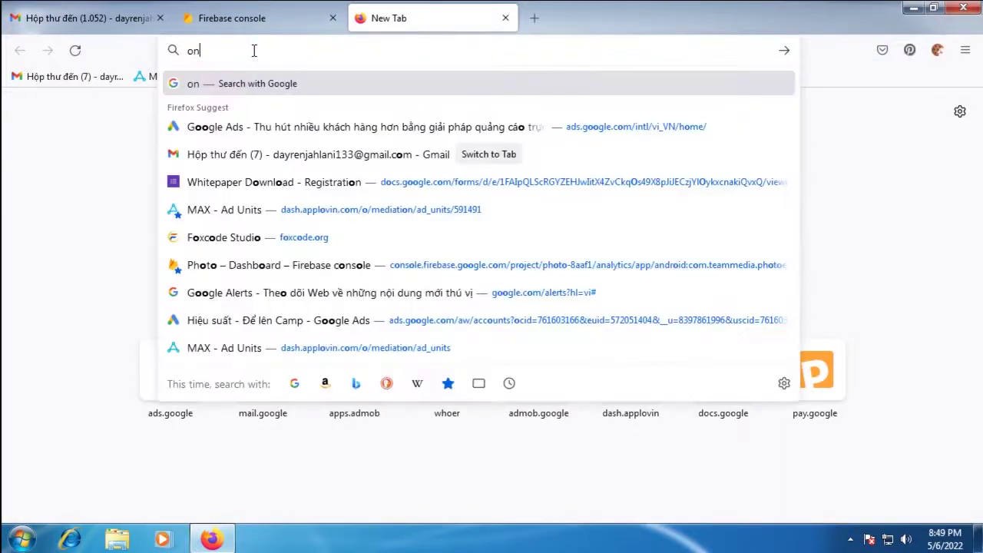
{"action": "type", "text": "esignal"}
{"action": "key", "text": "Return"}
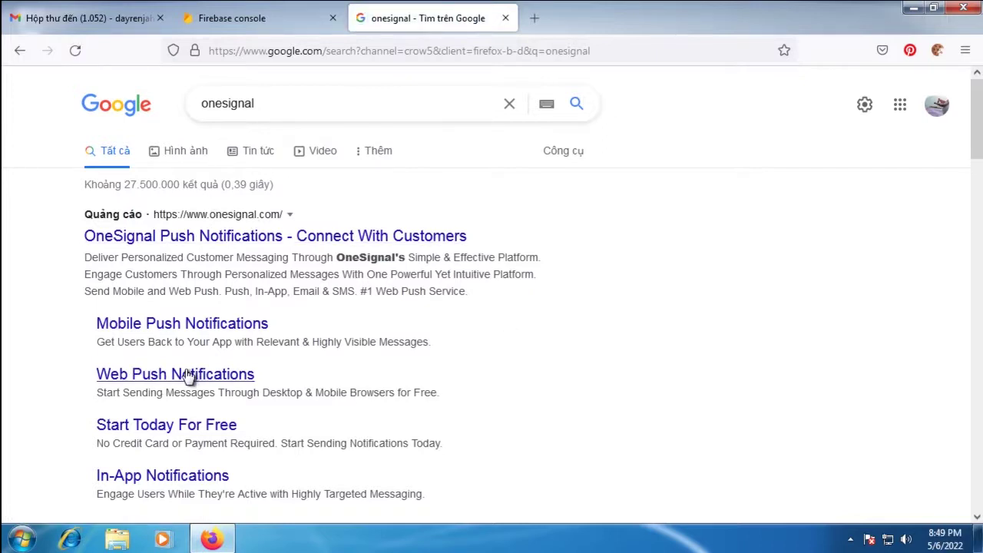
{"action": "left_click", "coordinate": [220, 235]}
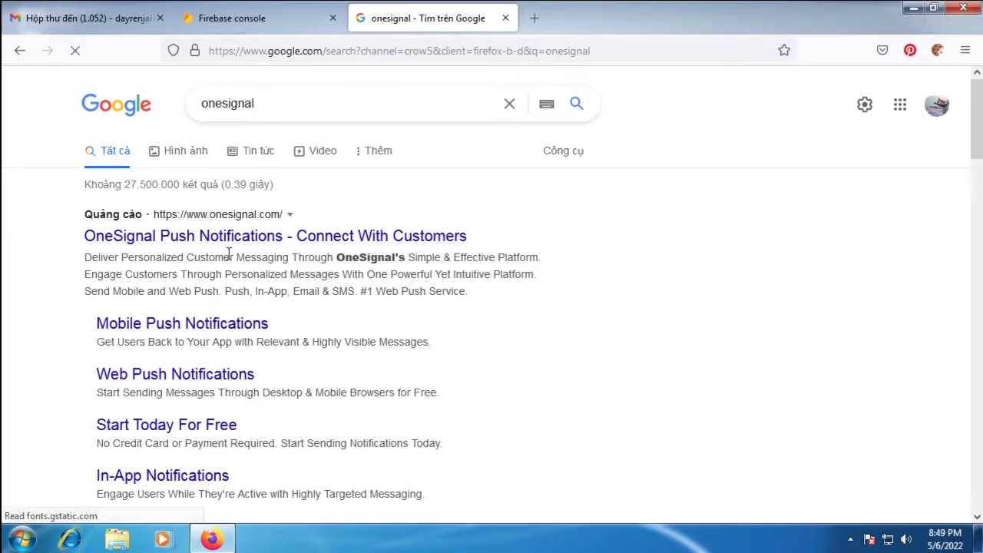
{"action": "scroll", "coordinate": [228, 257], "scroll_direction": "down", "scroll_amount": 3}
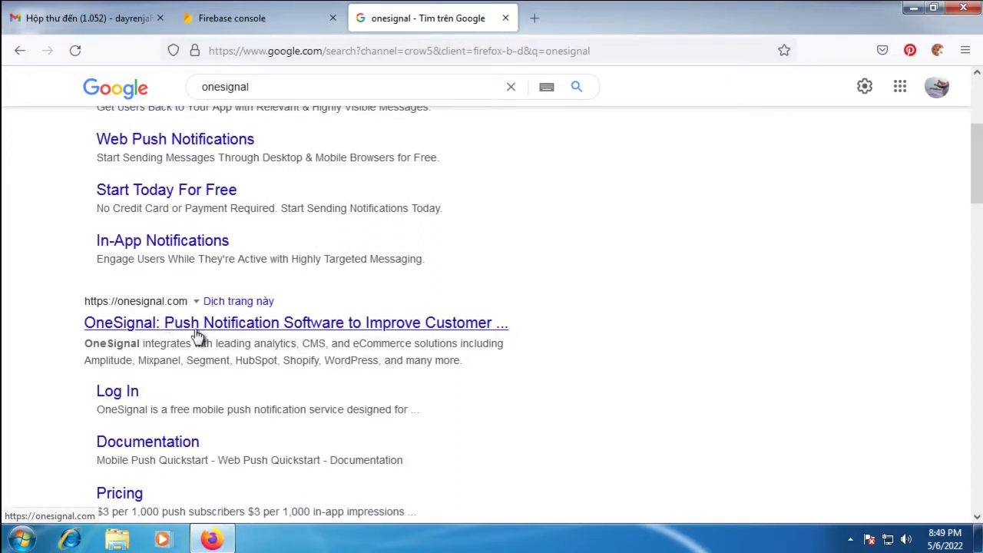
Step: Open the onesignal.com homepage and close the 'View stats from 2022' banner
{"action": "left_click", "coordinate": [239, 329]}
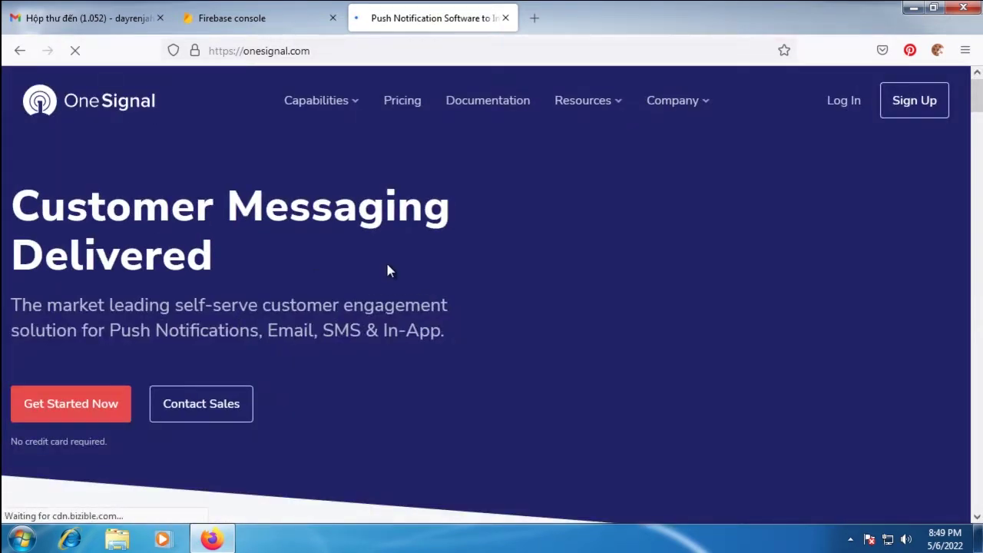
{"action": "scroll", "coordinate": [978, 106], "scroll_direction": "down", "scroll_amount": 2}
{"action": "scroll", "coordinate": [978, 106], "scroll_direction": "up", "scroll_amount": 2}
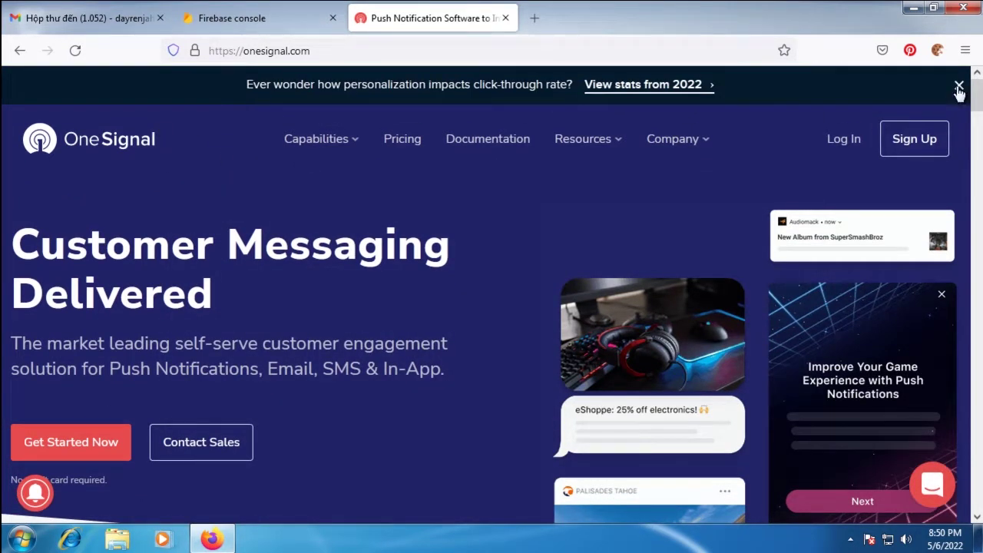
{"action": "left_click", "coordinate": [958, 84]}
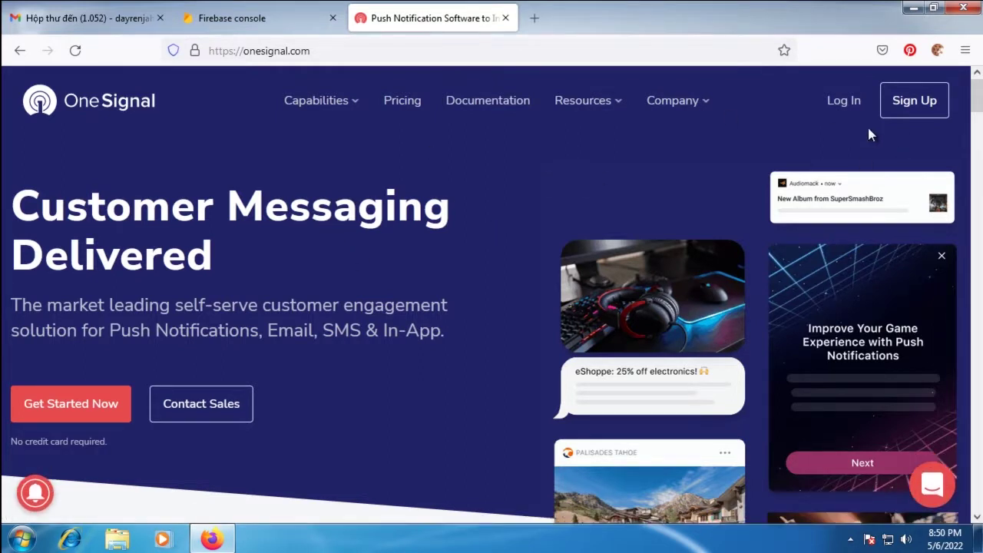
Step: Sign up with an e-mail address, a password and organisation 'Me Studio', and create the account
{"action": "left_click", "coordinate": [912, 107]}
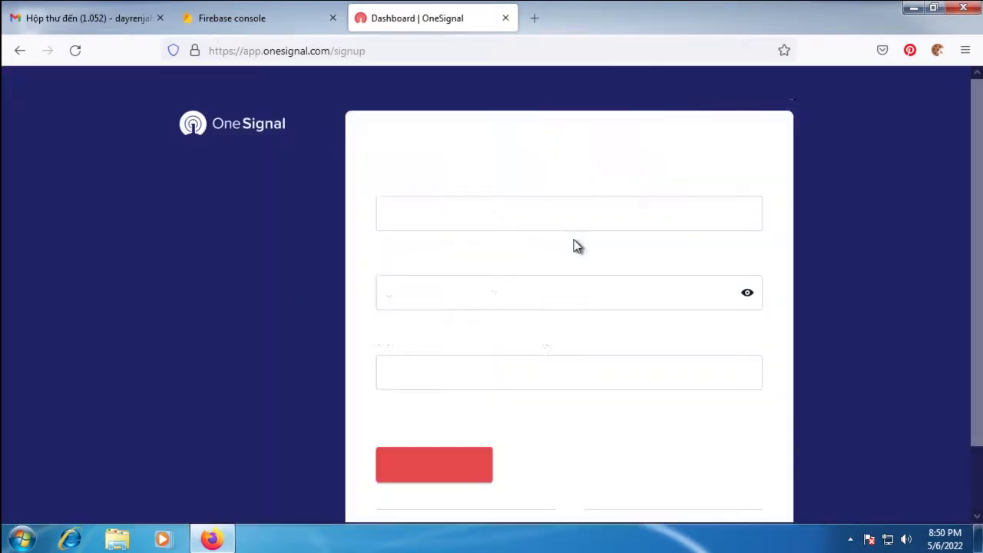
{"action": "left_click", "coordinate": [431, 214]}
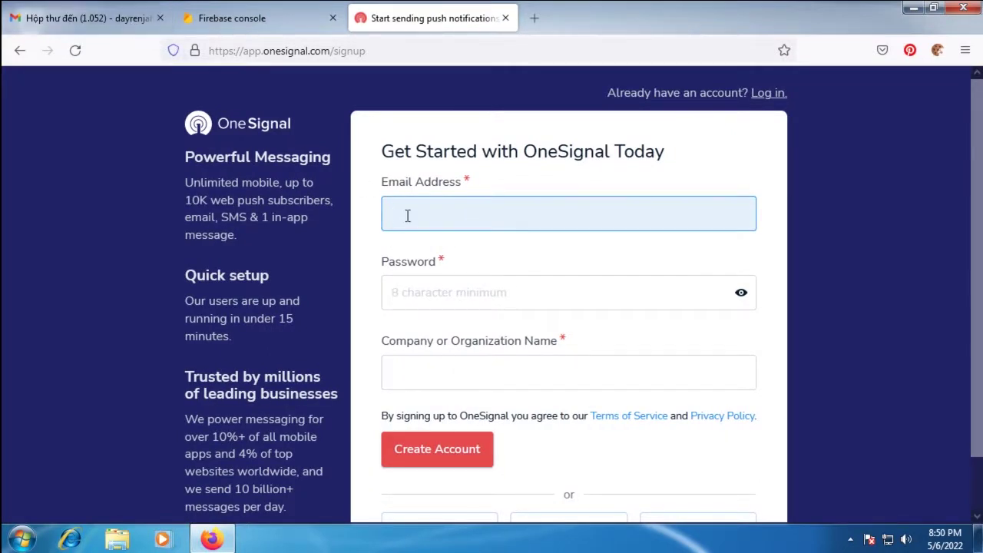
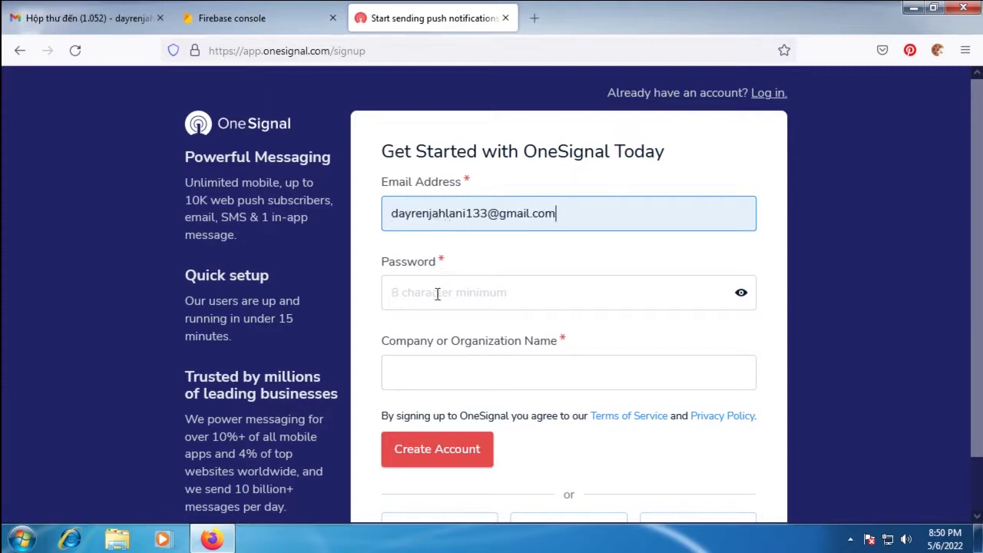
{"action": "left_click", "coordinate": [438, 292]}
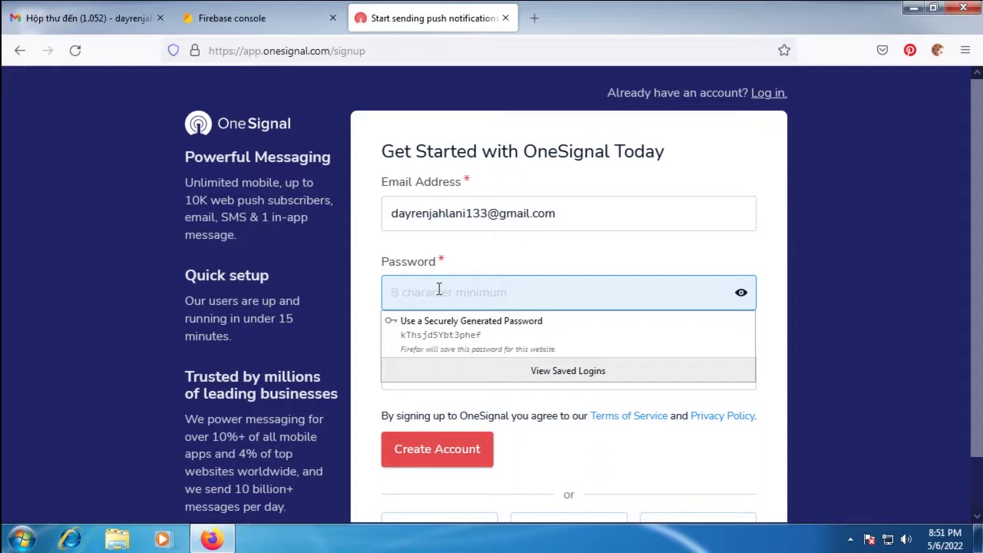
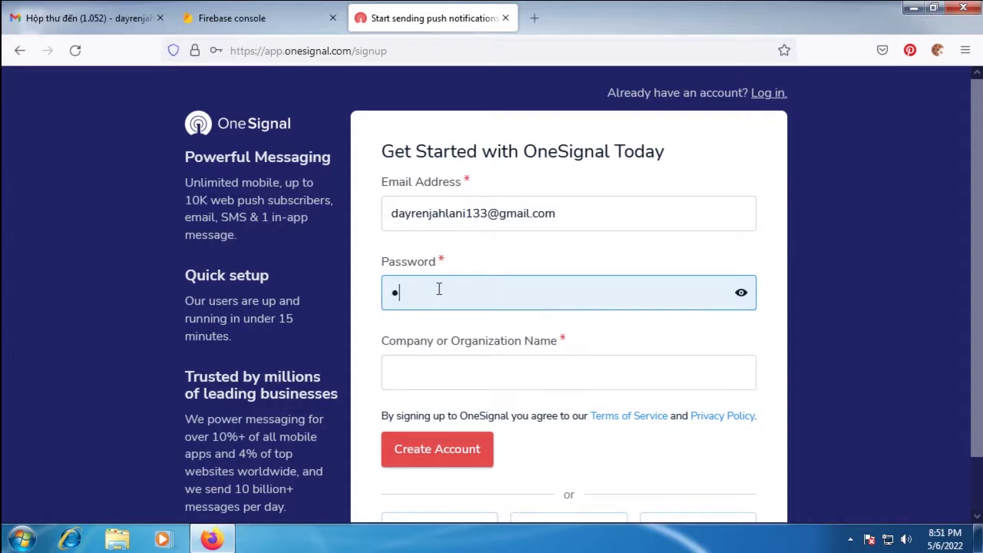
{"action": "left_click", "coordinate": [464, 366]}
{"action": "type", "text": "Me Stu"}
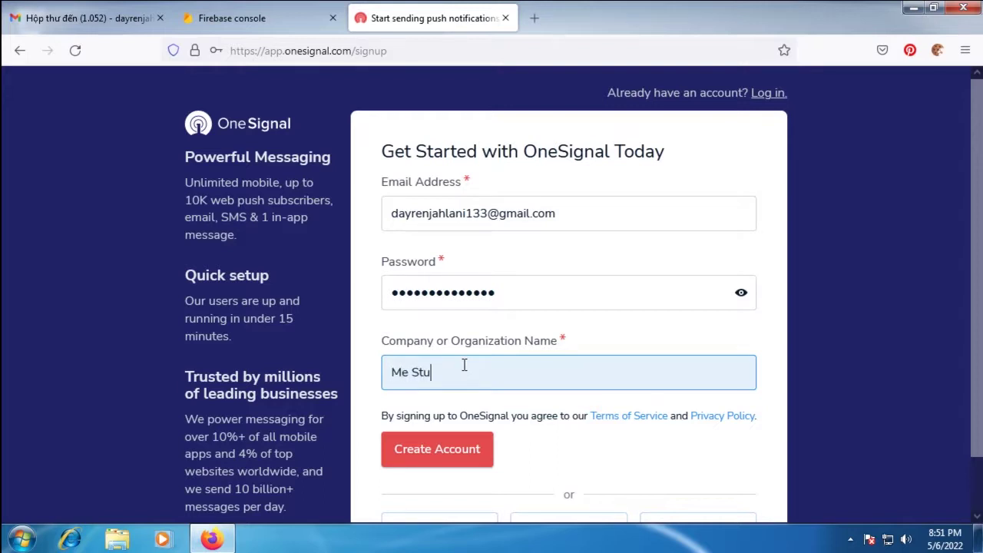
{"action": "type", "text": "dio"}
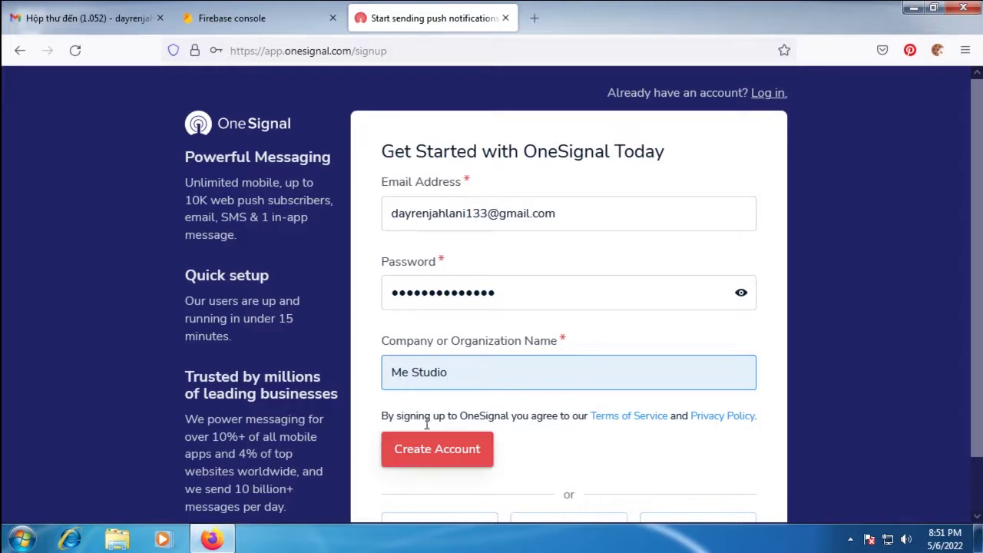
{"action": "scroll", "coordinate": [430, 425], "scroll_direction": "down", "scroll_amount": 1}
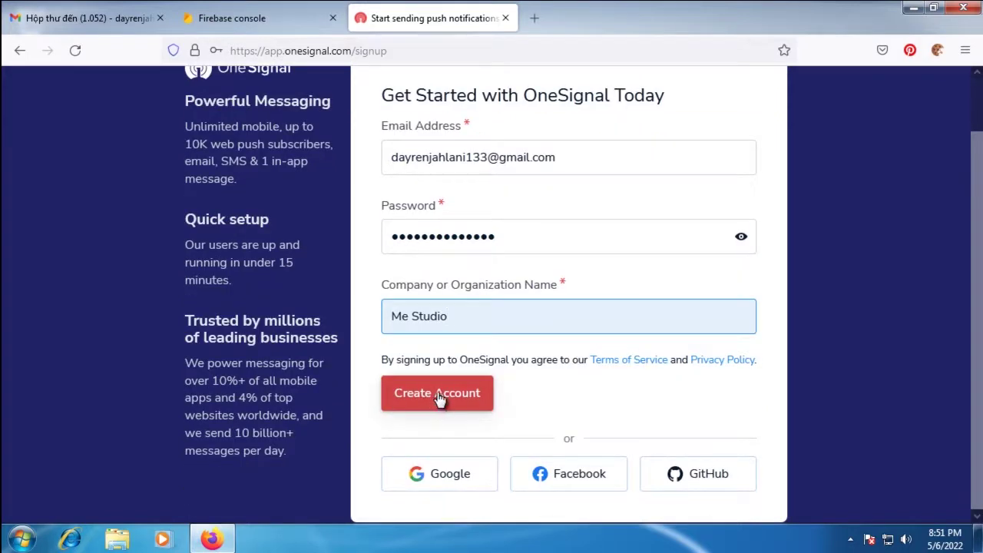
{"action": "left_click", "coordinate": [439, 394]}
Step: Save the new login in Firefox and pick the Free plan
{"action": "left_click", "coordinate": [365, 246]}
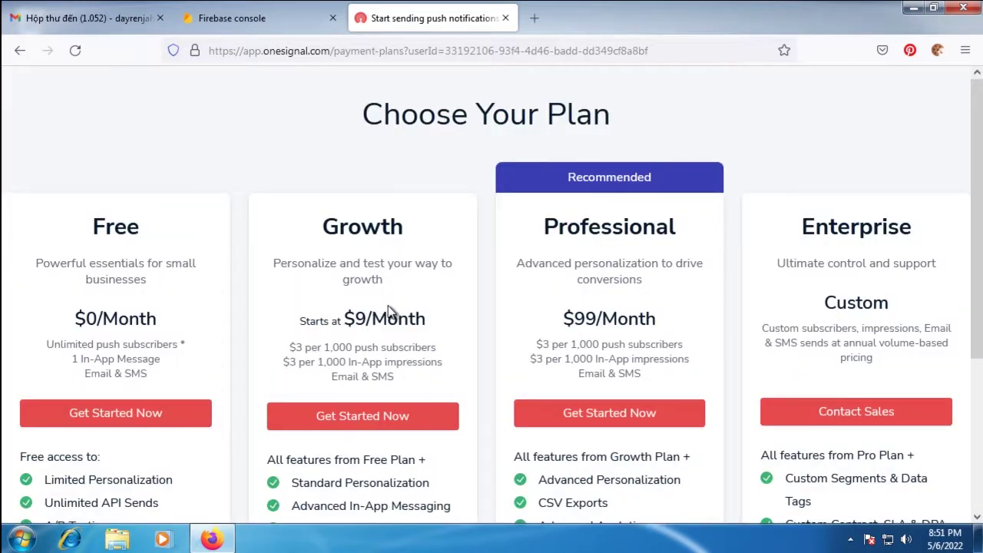
{"action": "left_click", "coordinate": [106, 425]}
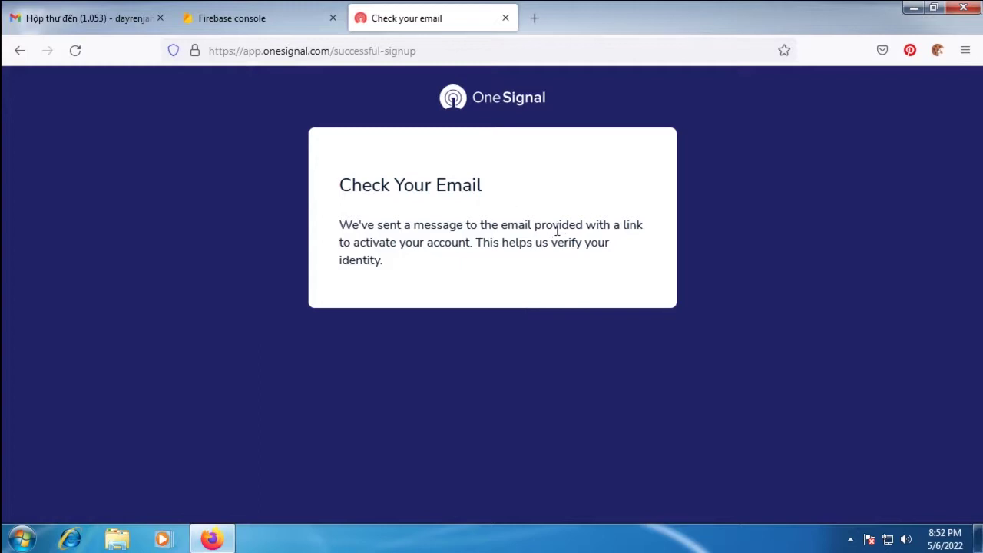
Step: In Gmail, open the OneSignal confirmation email and follow its Confirm Your Account link
{"action": "left_click", "coordinate": [106, 22]}
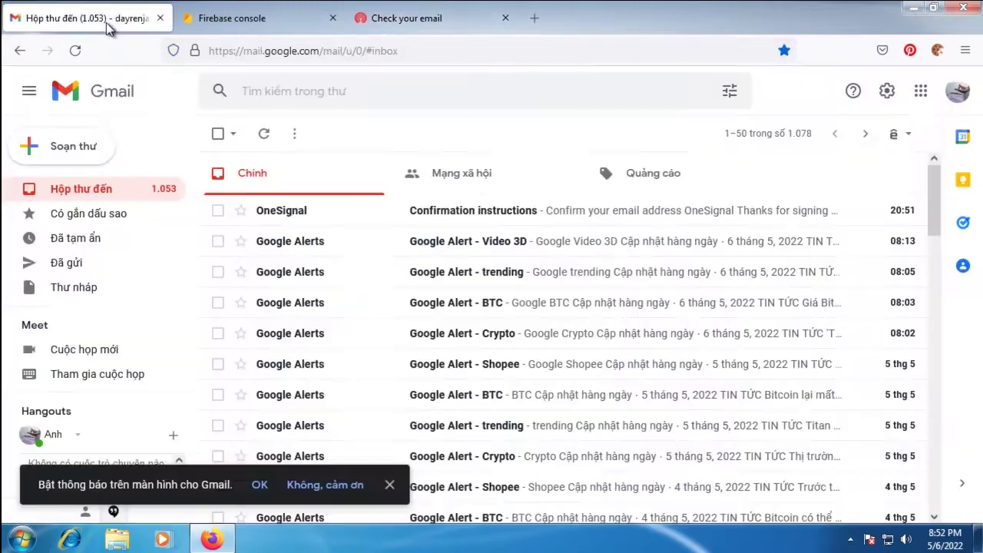
{"action": "left_click", "coordinate": [471, 223]}
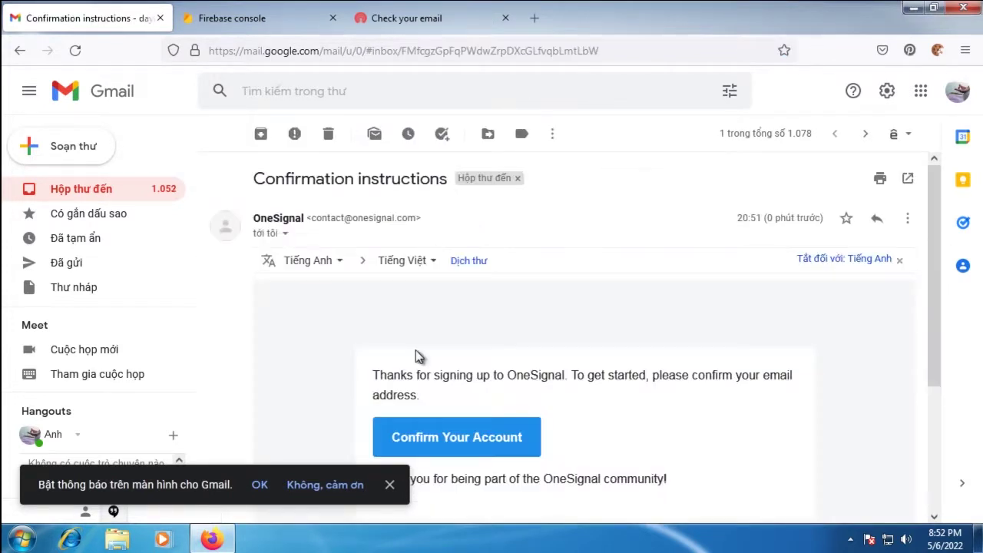
{"action": "scroll", "coordinate": [444, 331], "scroll_direction": "down", "scroll_amount": 2}
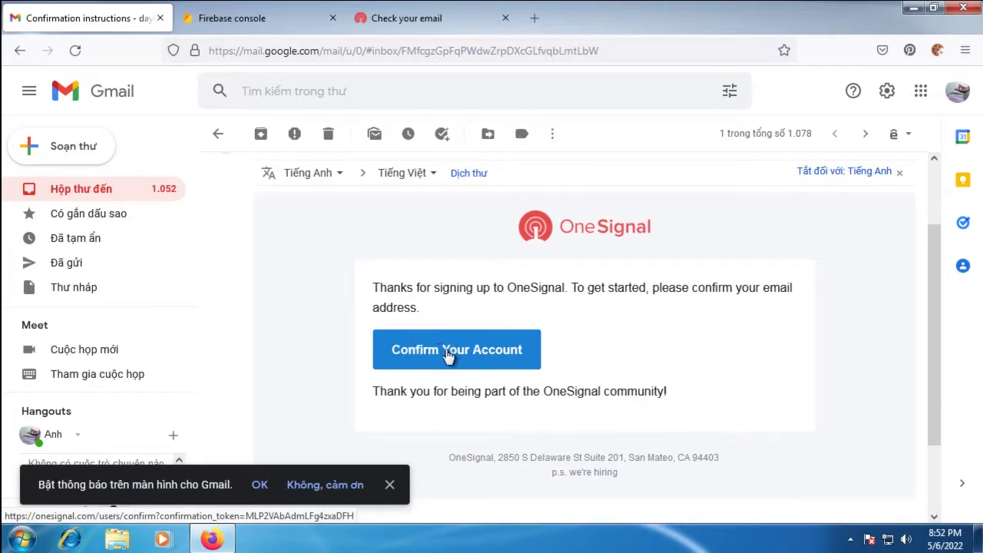
{"action": "left_click", "coordinate": [467, 358]}
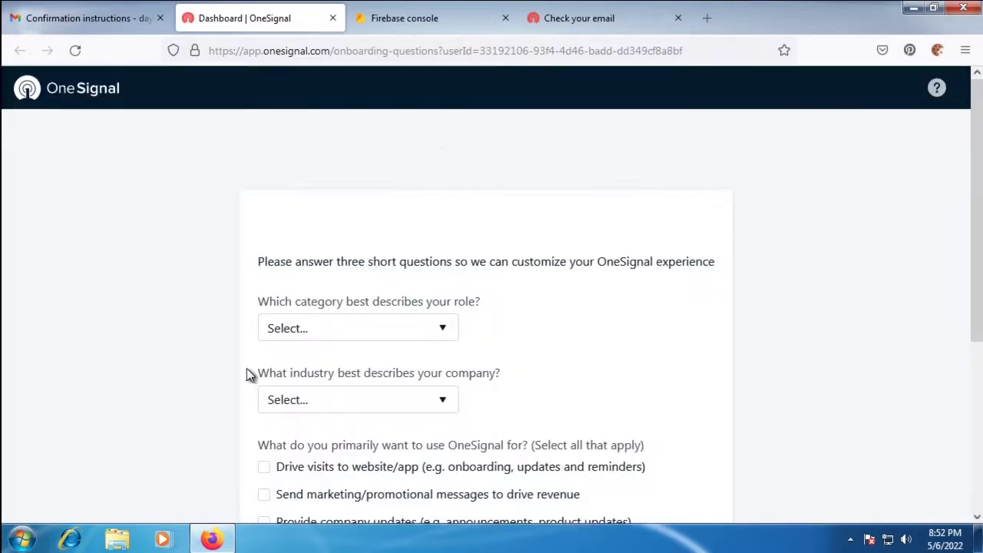
Step: Set the onboarding role to Product and the industry to Entertainment
{"action": "scroll", "coordinate": [265, 350], "scroll_direction": "down", "scroll_amount": 2}
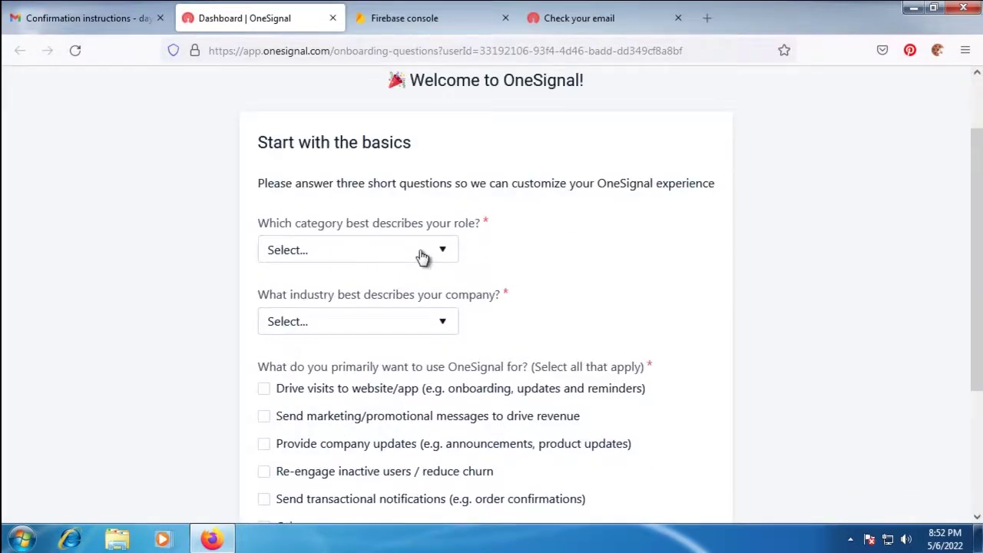
{"action": "left_click", "coordinate": [422, 259]}
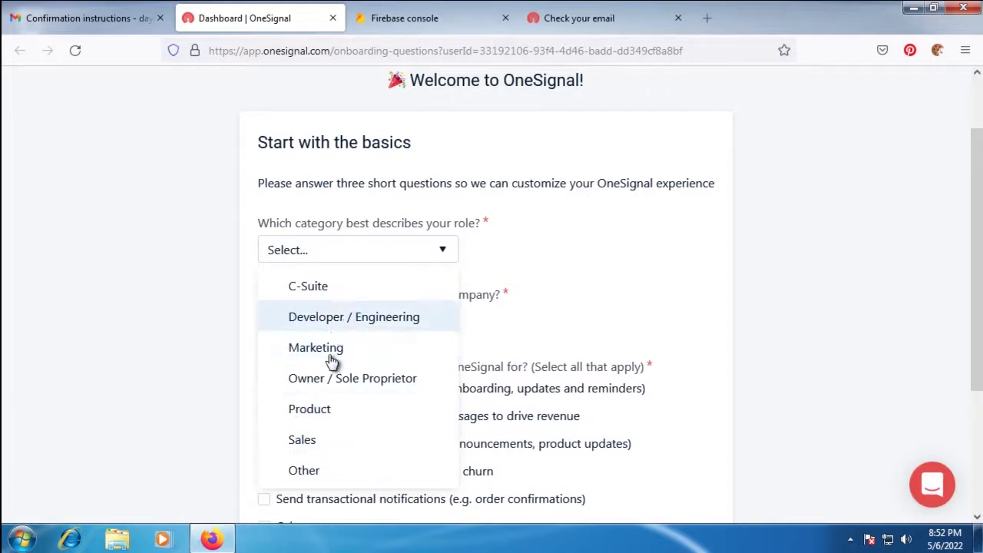
{"action": "left_click", "coordinate": [325, 413]}
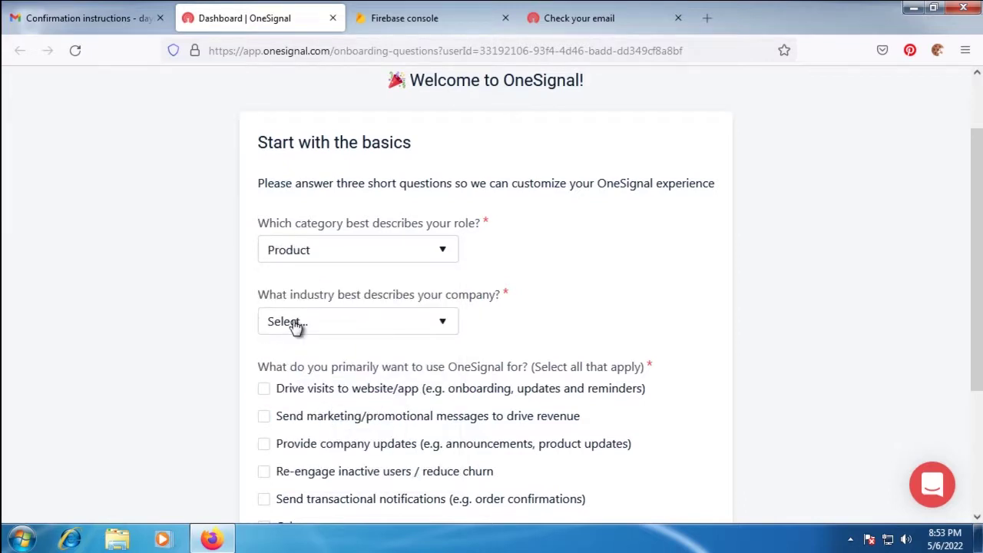
{"action": "scroll", "coordinate": [342, 330], "scroll_direction": "down", "scroll_amount": 3}
{"action": "left_click", "coordinate": [407, 174]}
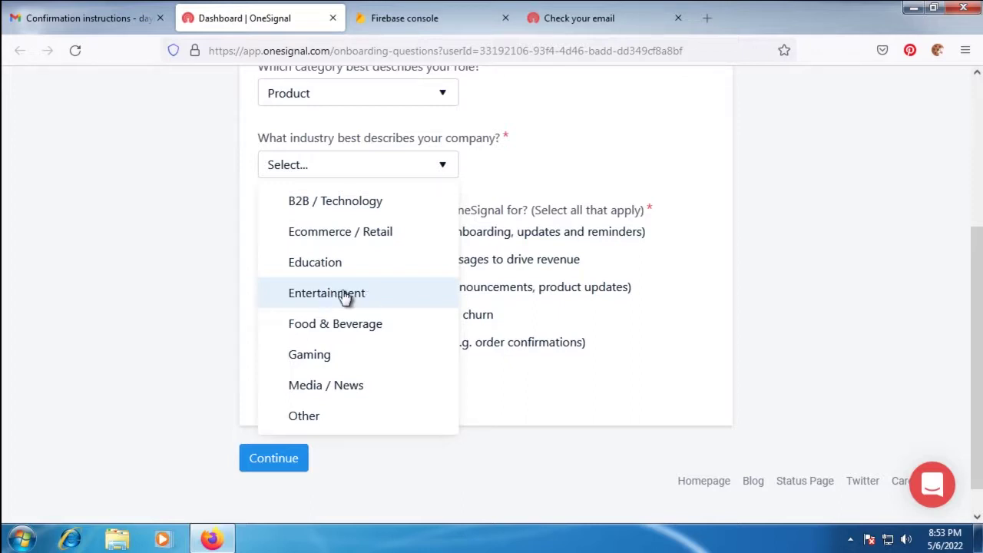
{"action": "left_click", "coordinate": [336, 297]}
Step: Tick the five use-case goals, leaving Other unticked, and submit the onboarding answers
{"action": "left_click", "coordinate": [264, 231]}
{"action": "left_click", "coordinate": [264, 259]}
{"action": "left_click", "coordinate": [263, 287]}
{"action": "left_click", "coordinate": [263, 314]}
{"action": "left_click", "coordinate": [263, 341]}
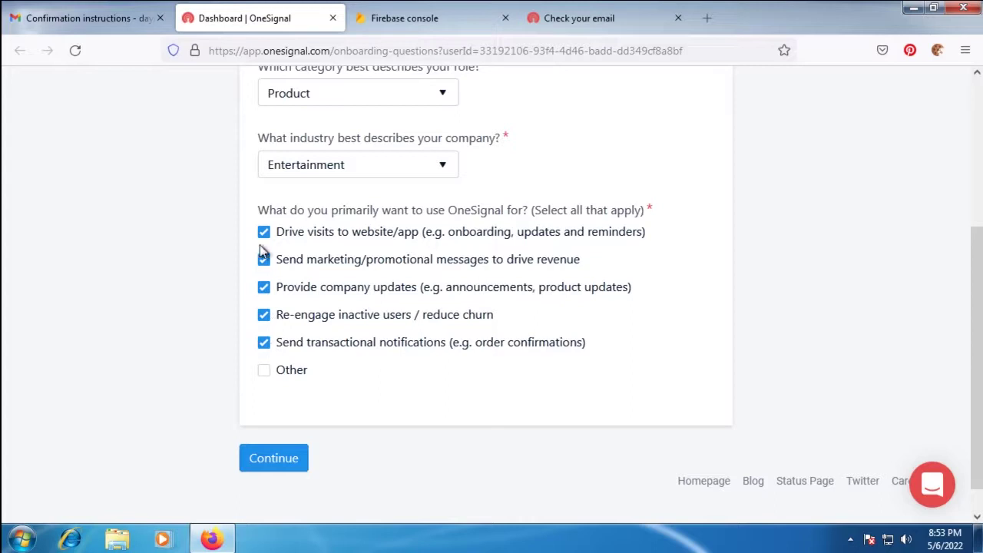
{"action": "left_click", "coordinate": [281, 466]}
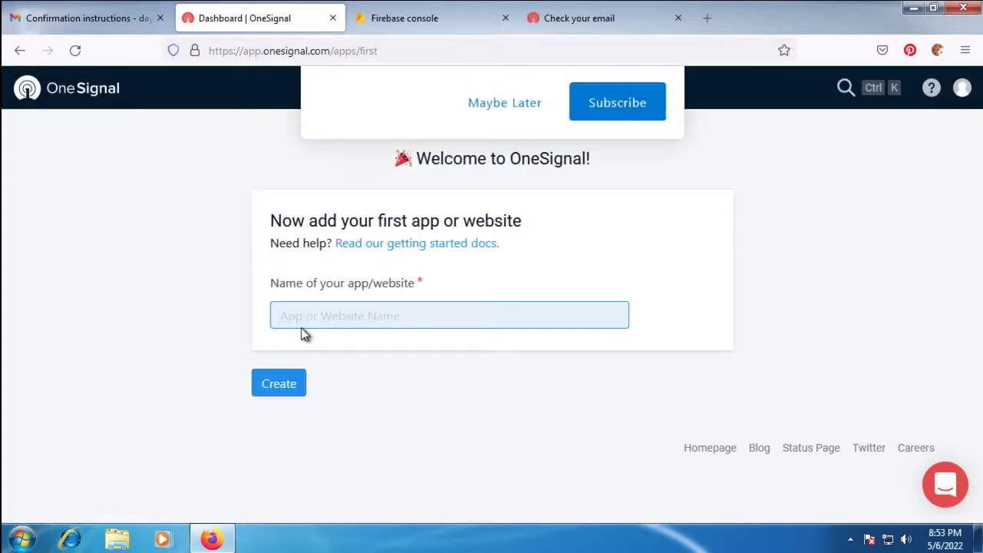
Step: Create the app 'My first App' and close the quick start guide
{"action": "left_click", "coordinate": [480, 169]}
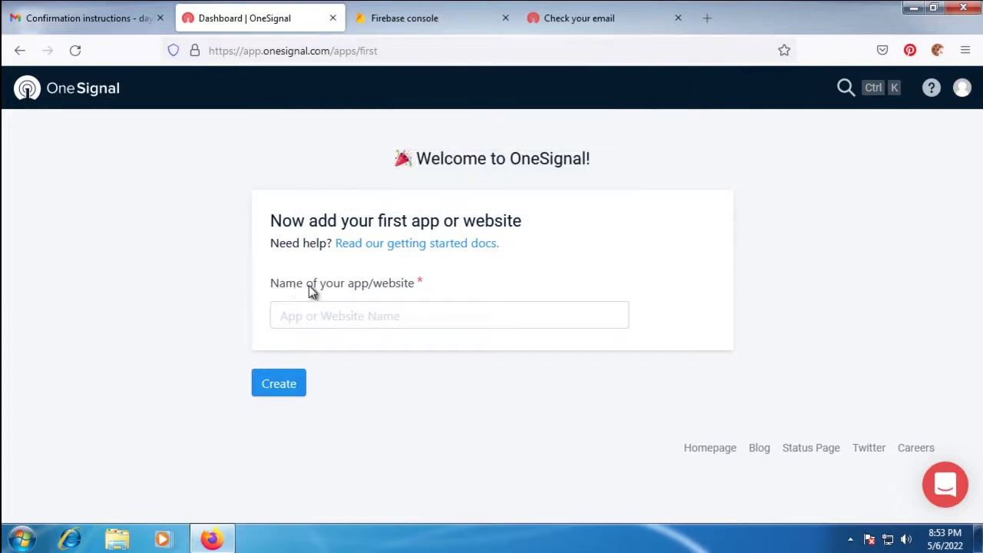
{"action": "left_click", "coordinate": [381, 310]}
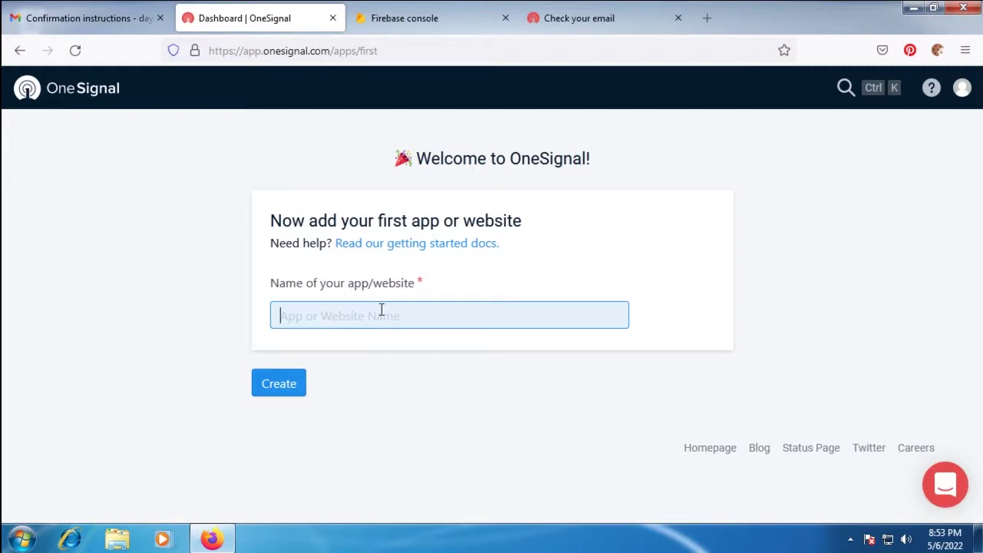
{"action": "type", "text": "My"}
{"action": "type", "text": " App"}
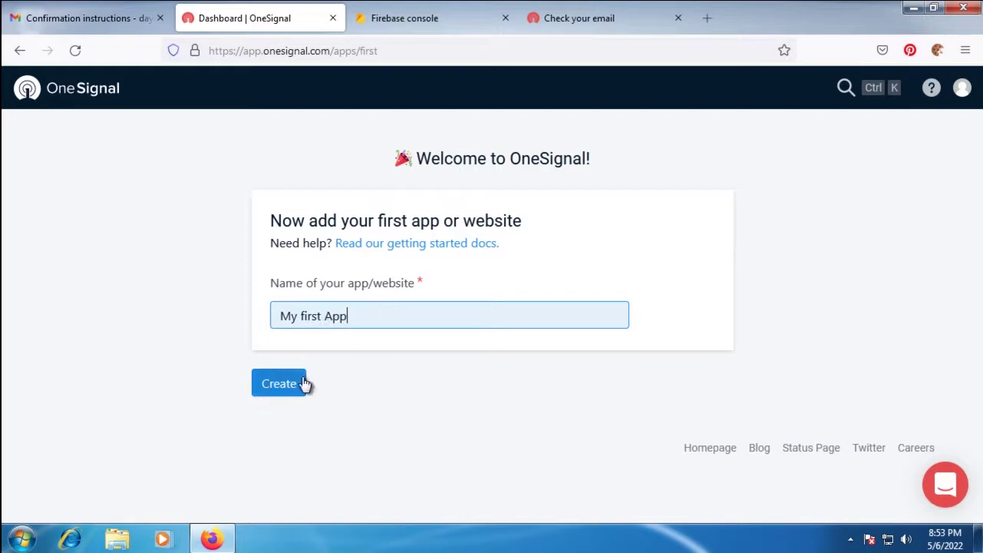
{"action": "left_click", "coordinate": [275, 388]}
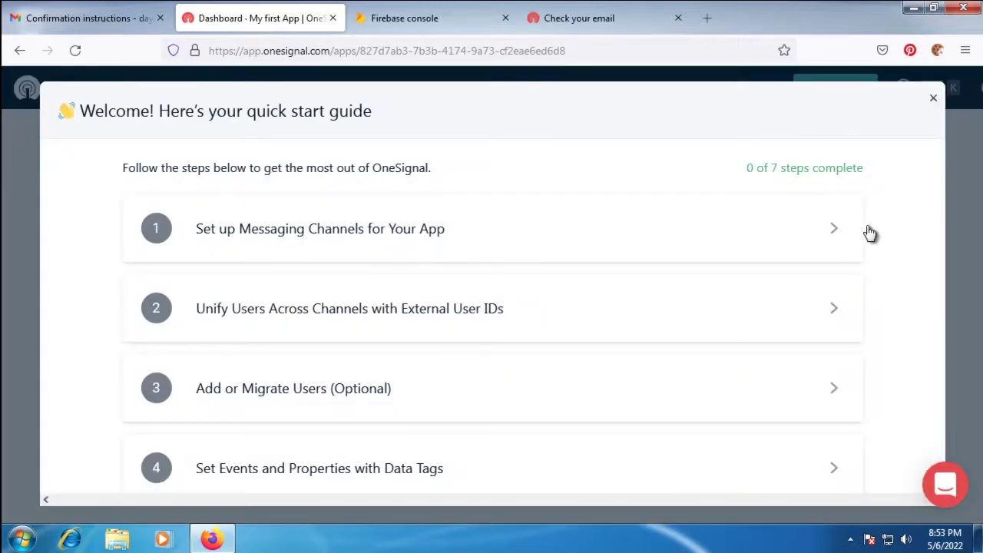
{"action": "key", "text": "Escape"}
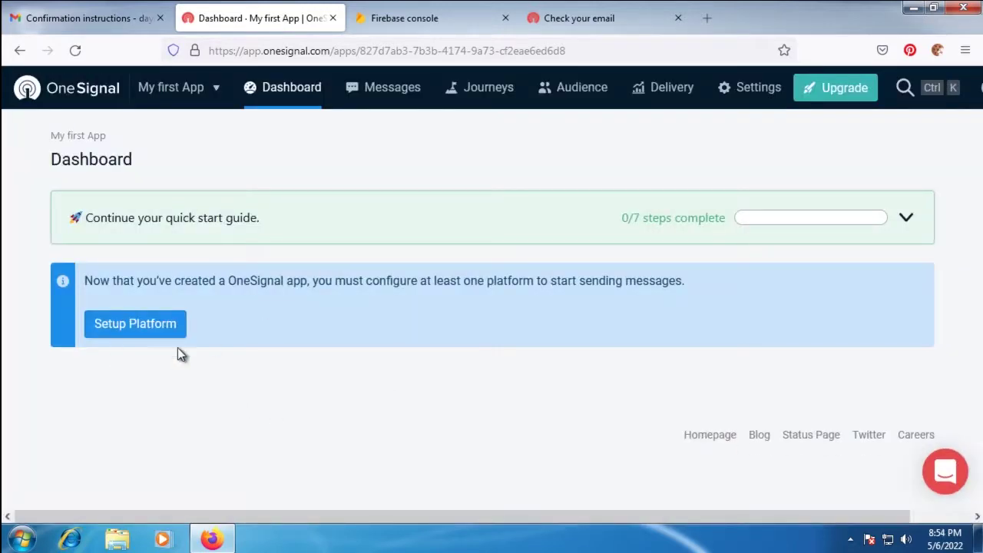
Step: Start platform setup and choose Google Android (FCM) under Native App Platforms
{"action": "left_click", "coordinate": [136, 329]}
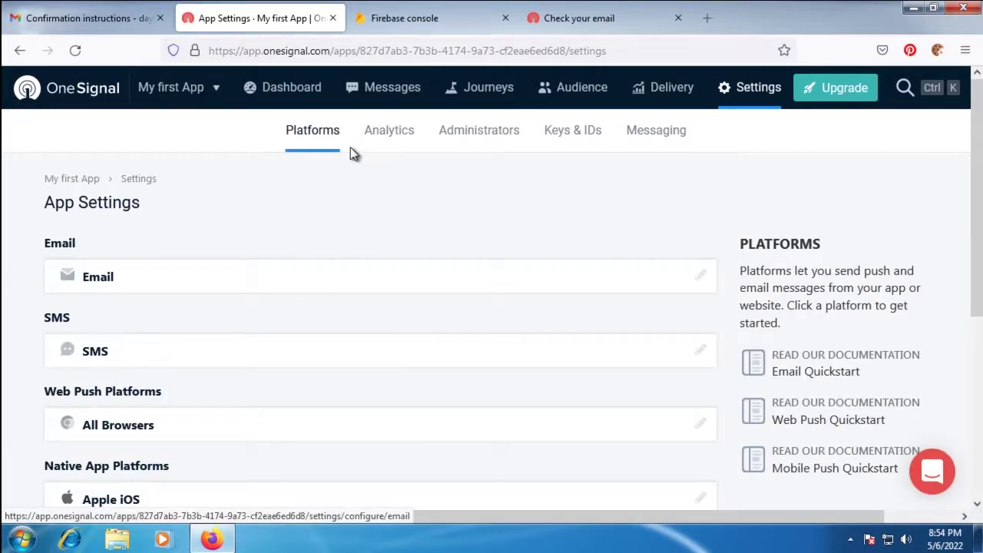
{"action": "left_click_drag", "start_coordinate": [977, 177], "coordinate": [976, 284]}
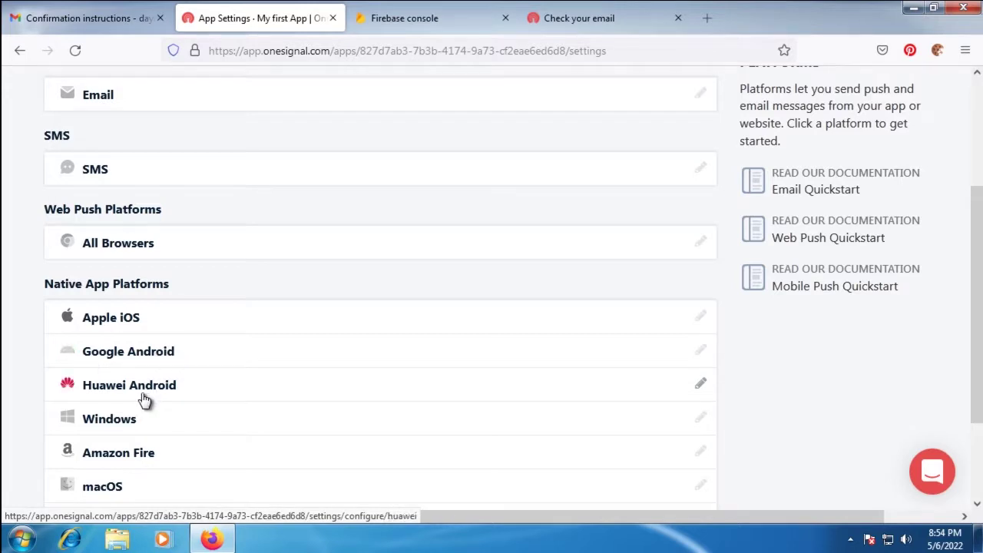
{"action": "scroll", "coordinate": [165, 456], "scroll_direction": "down", "scroll_amount": 2}
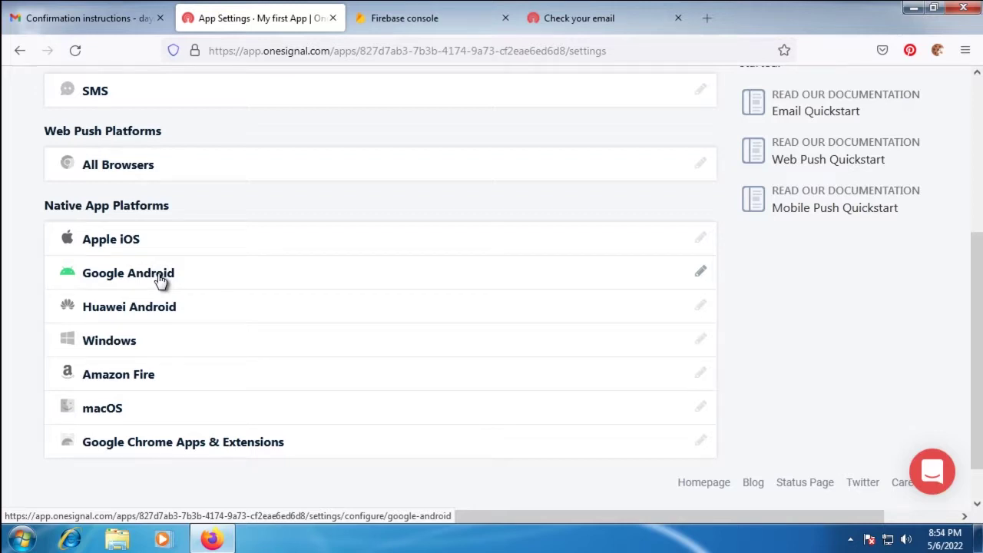
{"action": "left_click", "coordinate": [135, 281]}
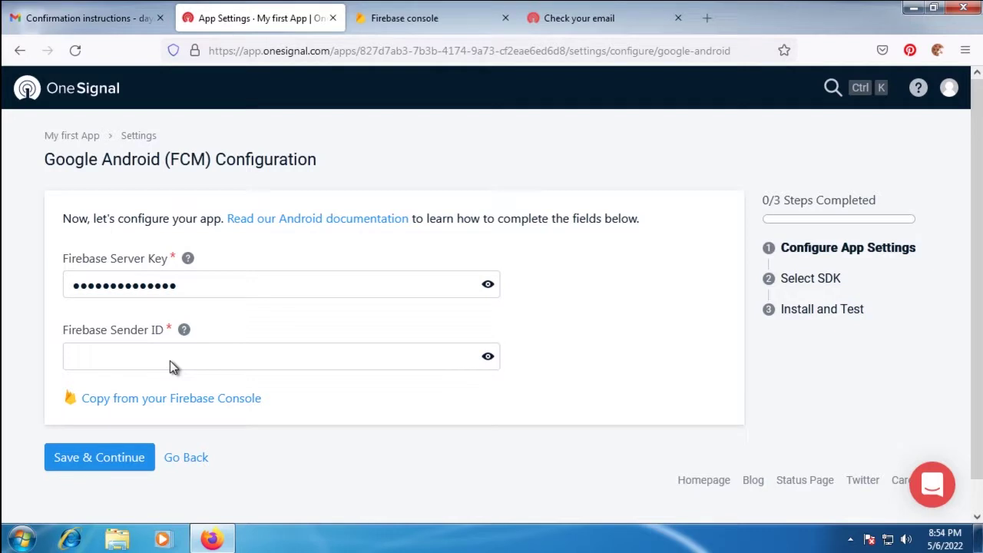
Step: Focus the Firebase Sender ID field, dismiss the saved-logins list, and go to the Firebase console
{"action": "left_click", "coordinate": [132, 351]}
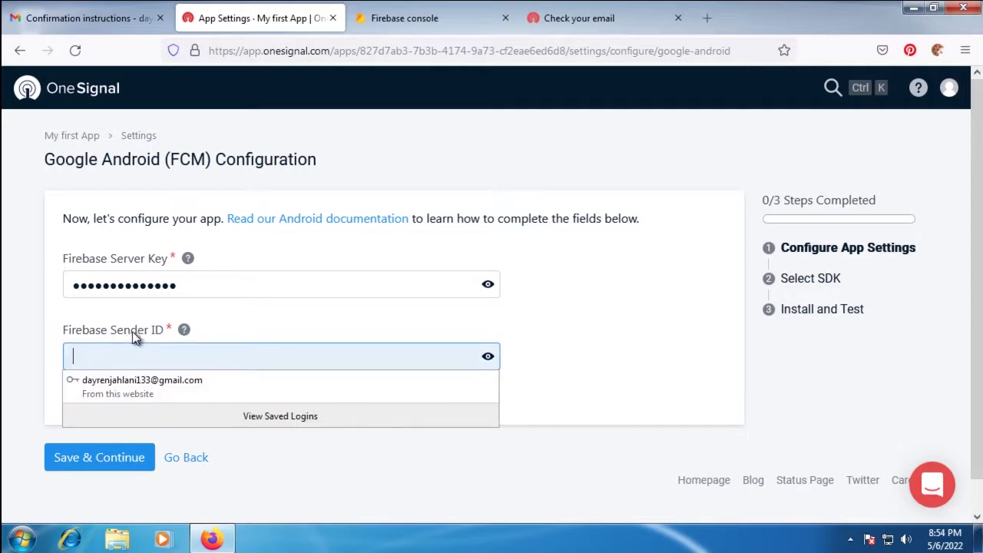
{"action": "scroll", "coordinate": [54, 311], "scroll_direction": "down", "scroll_amount": 1}
{"action": "left_click", "coordinate": [47, 308]}
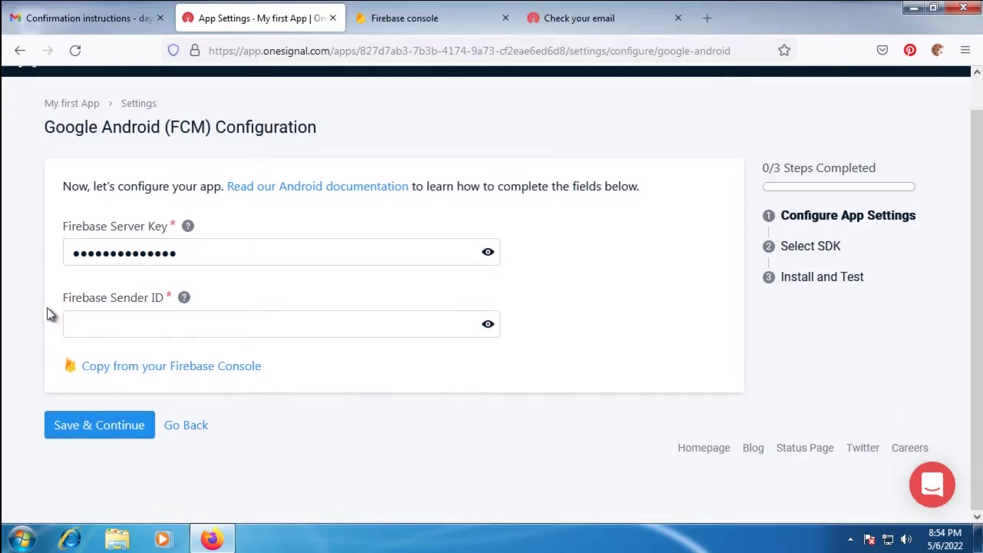
{"action": "left_click", "coordinate": [422, 23]}
Step: Open the Photo project's Cloud Messaging settings and select the legacy server key token
{"action": "left_click", "coordinate": [446, 281]}
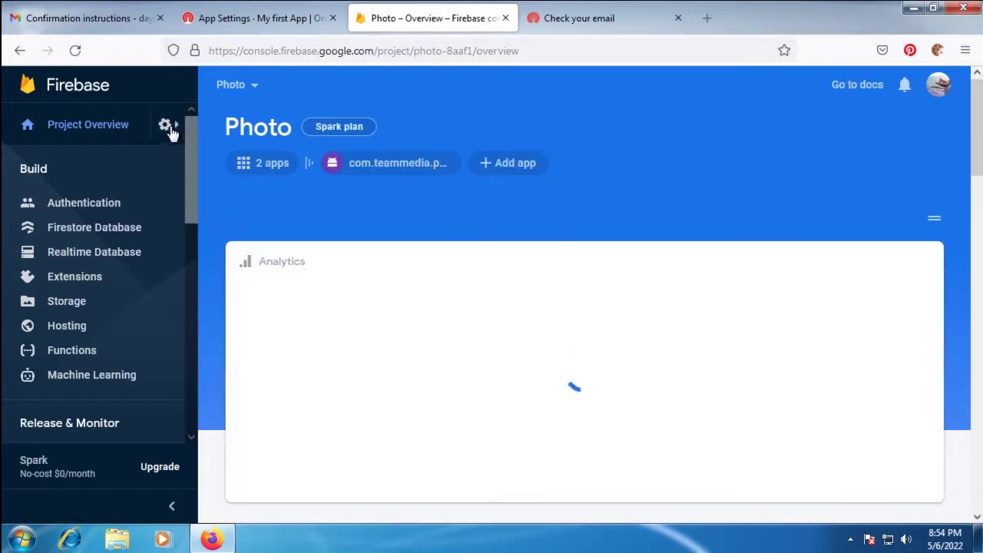
{"action": "left_click", "coordinate": [168, 129]}
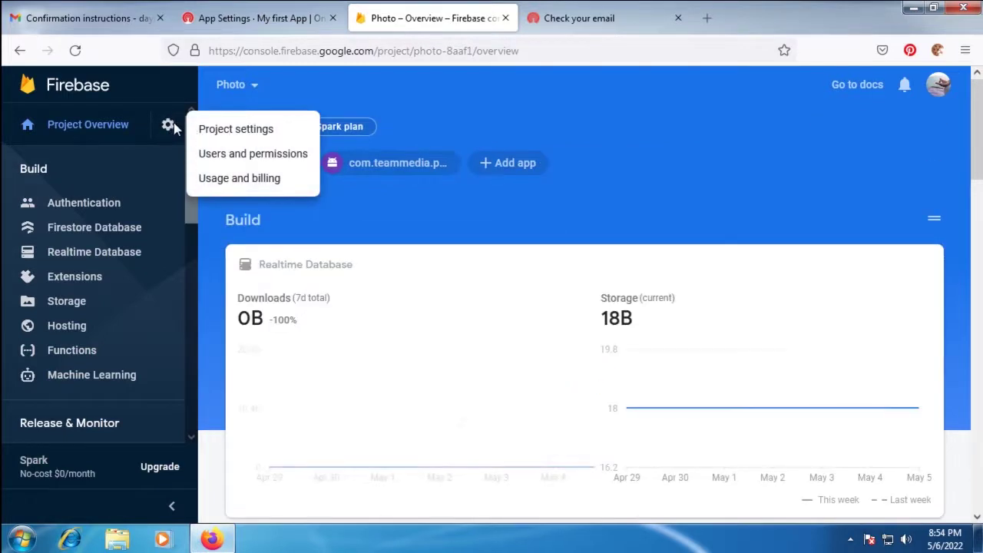
{"action": "left_click", "coordinate": [242, 137]}
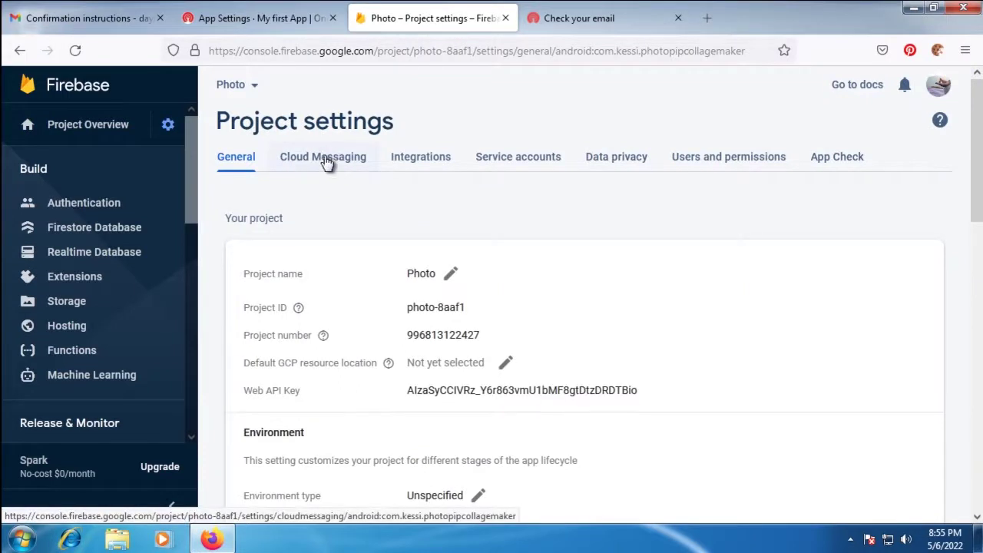
{"action": "left_click", "coordinate": [327, 161]}
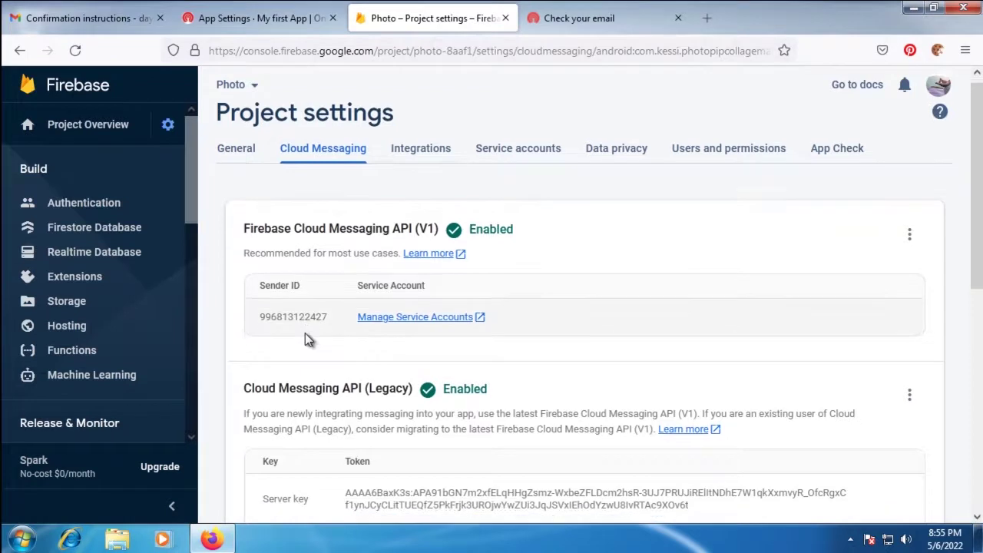
{"action": "scroll", "coordinate": [301, 329], "scroll_direction": "down", "scroll_amount": 2}
{"action": "scroll", "coordinate": [307, 340], "scroll_direction": "down", "scroll_amount": 2}
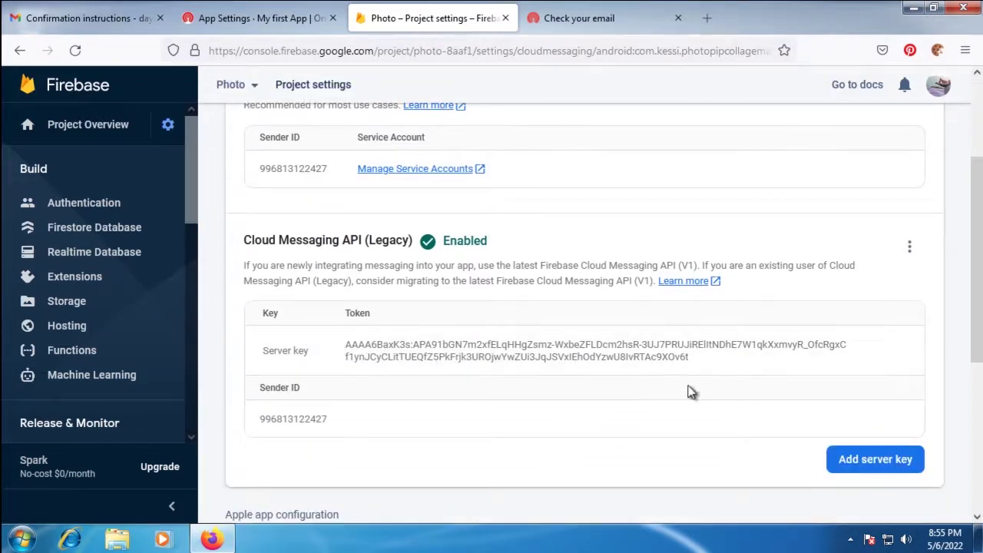
{"action": "left_click_drag", "start_coordinate": [692, 361], "coordinate": [350, 350]}
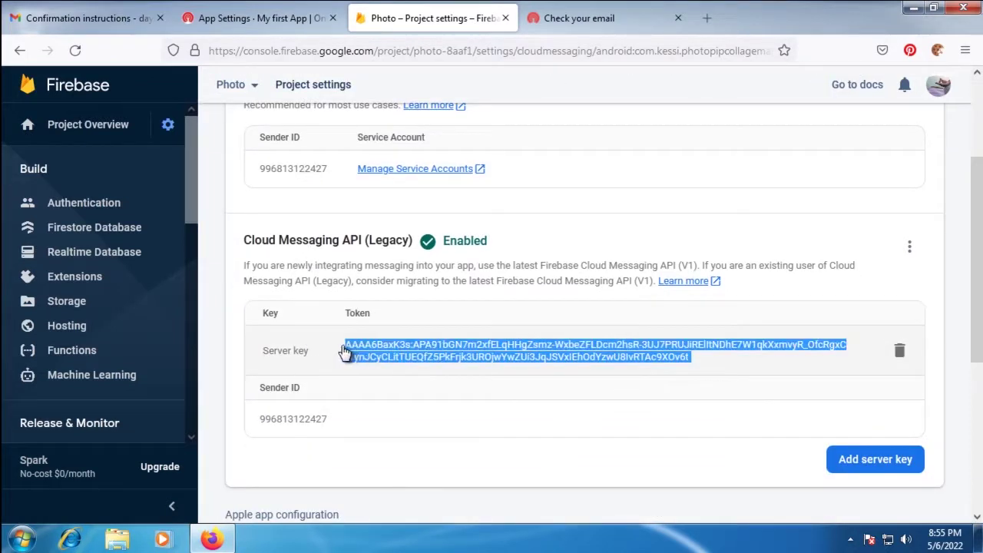
{"action": "left_click", "coordinate": [259, 17]}
Step: Paste the Firebase server key into the Firebase Server Key field and verify it
{"action": "left_click", "coordinate": [197, 253]}
{"action": "key", "text": "ctrl+a"}
{"action": "key", "text": "ctrl+v"}
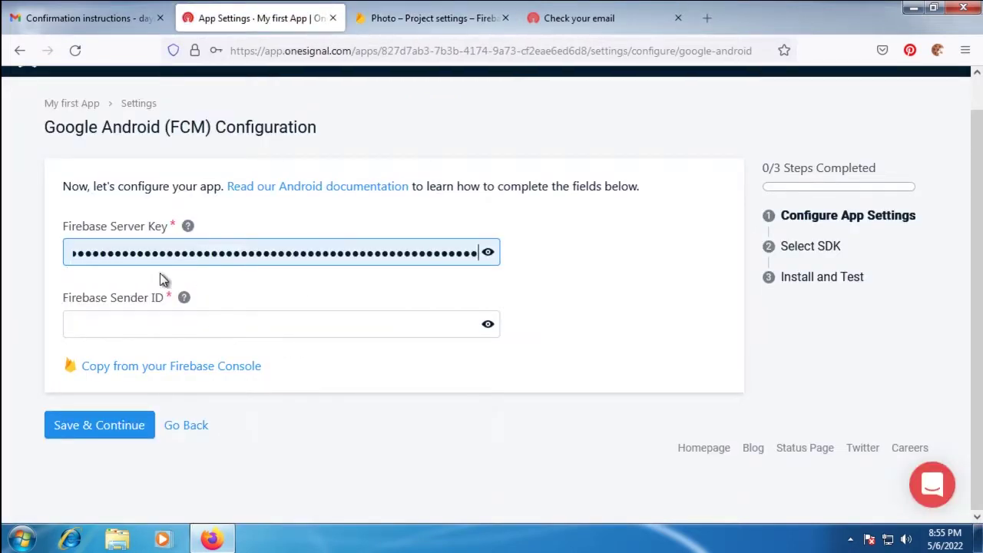
{"action": "left_click", "coordinate": [487, 252]}
{"action": "left_click", "coordinate": [487, 253]}
Step: Copy the Sender ID from Firebase project settings for the Firebase Sender ID field
{"action": "left_click", "coordinate": [125, 323]}
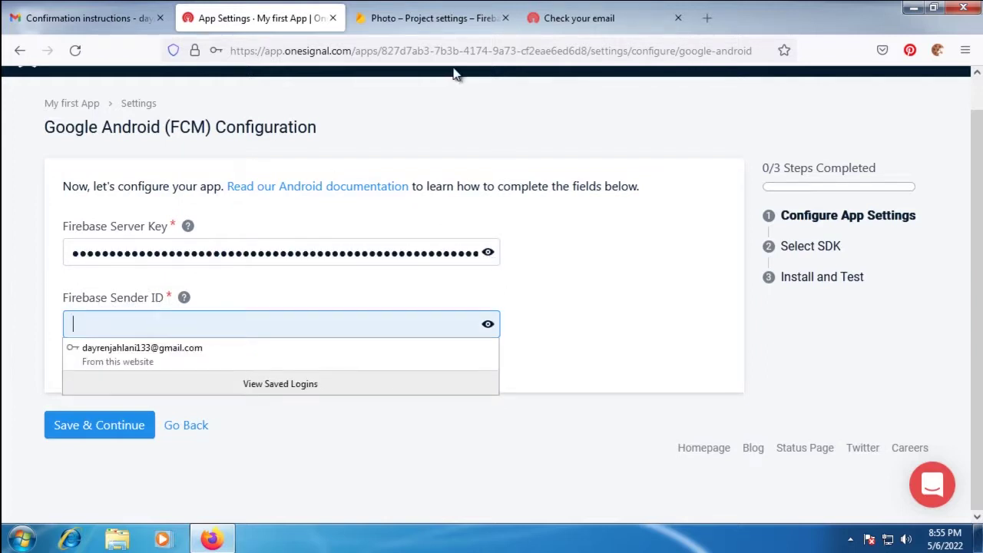
{"action": "left_click", "coordinate": [436, 19]}
{"action": "left_click", "coordinate": [343, 426]}
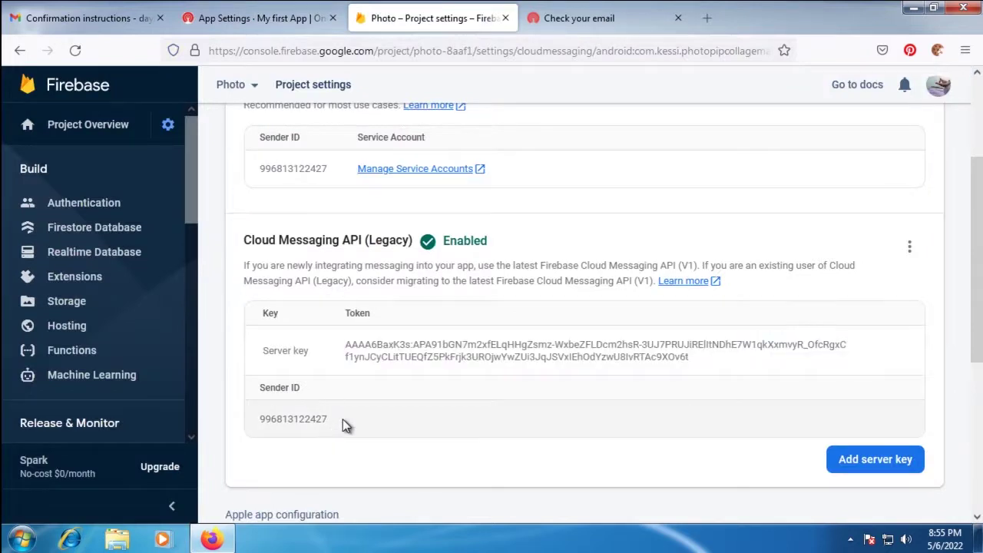
{"action": "left_click_drag", "start_coordinate": [344, 426], "coordinate": [258, 419]}
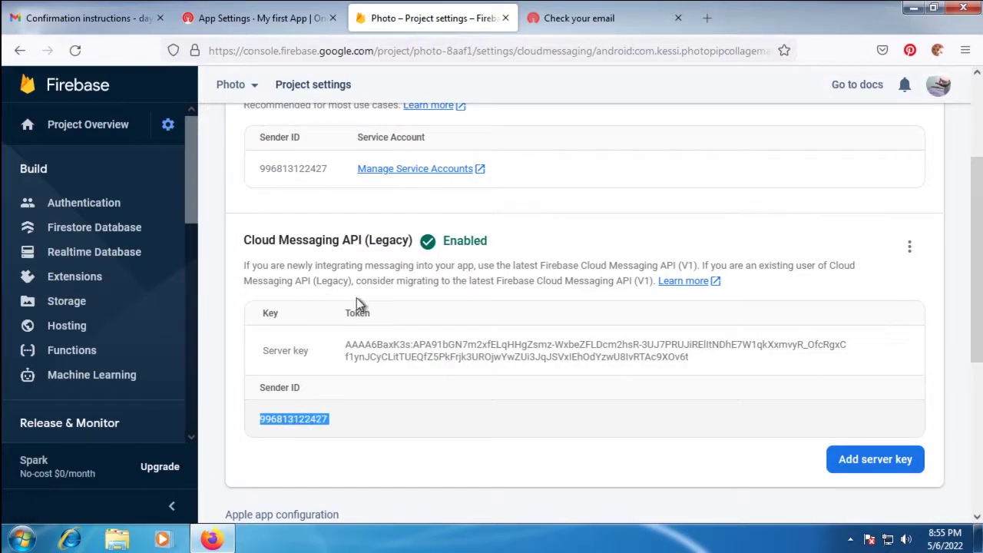
{"action": "left_click", "coordinate": [261, 18]}
{"action": "left_click", "coordinate": [223, 321]}
Step: Paste the Sender ID into Firebase Sender ID and save the FCM configuration
{"action": "key", "text": "ctrl+v"}
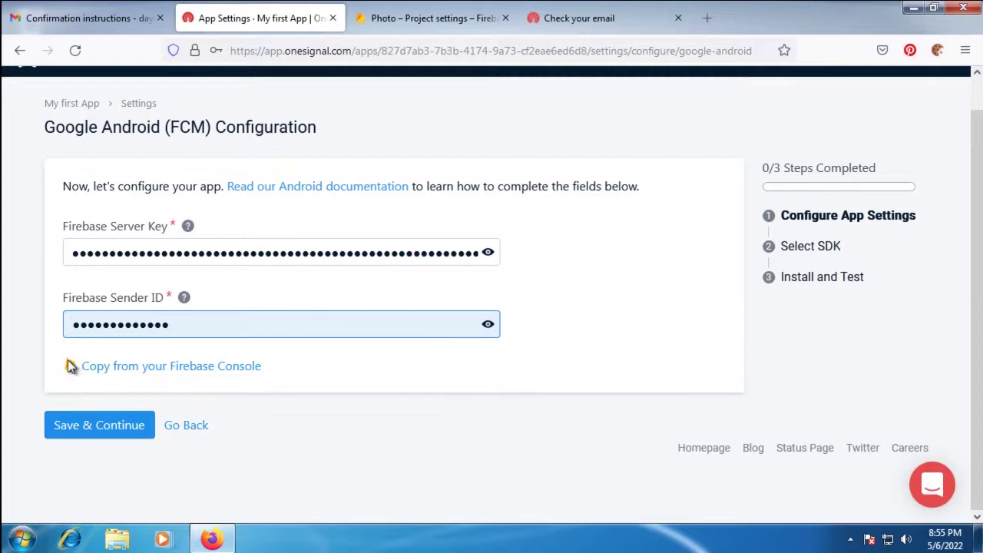
{"action": "left_click", "coordinate": [93, 429]}
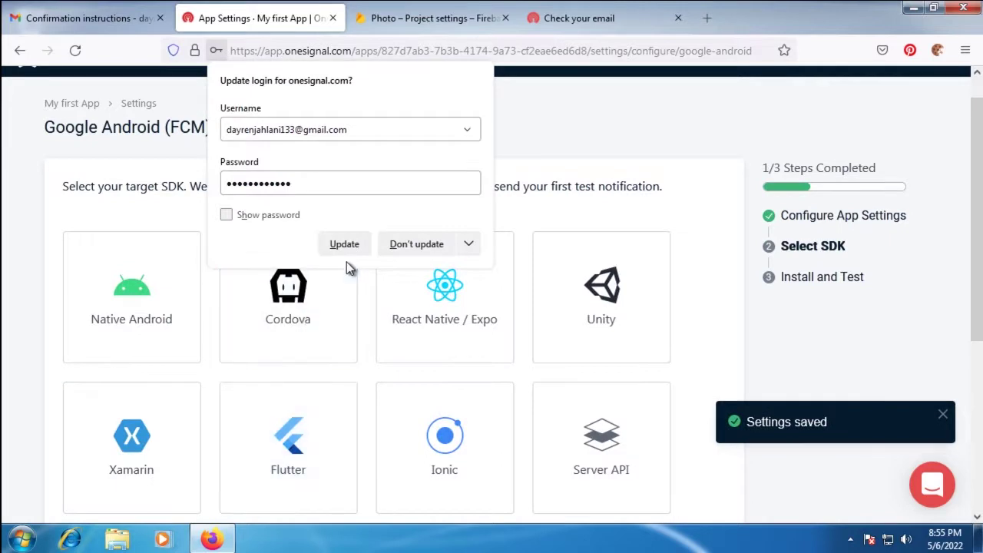
Step: Dismiss the Firefox login prompt, choose Native Android as the SDK, save, and finish setup
{"action": "left_click", "coordinate": [422, 246]}
{"action": "scroll", "coordinate": [12, 289], "scroll_direction": "down", "scroll_amount": 3}
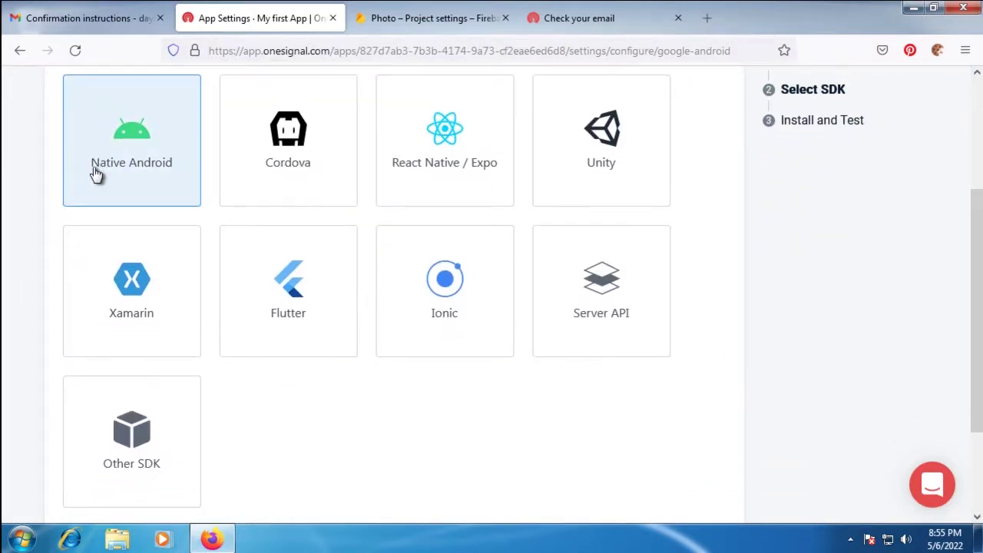
{"action": "left_click", "coordinate": [136, 151]}
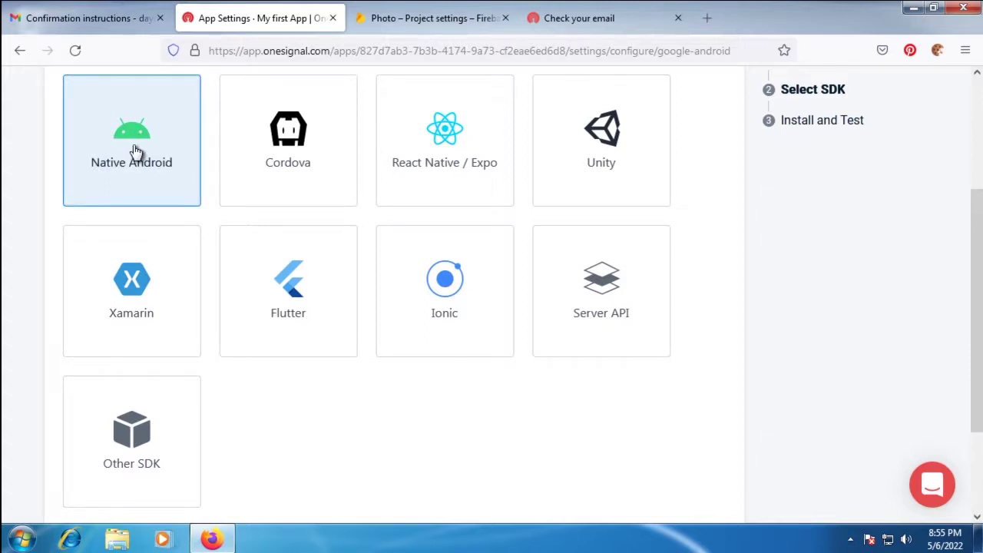
{"action": "scroll", "coordinate": [237, 283], "scroll_direction": "down", "scroll_amount": 3}
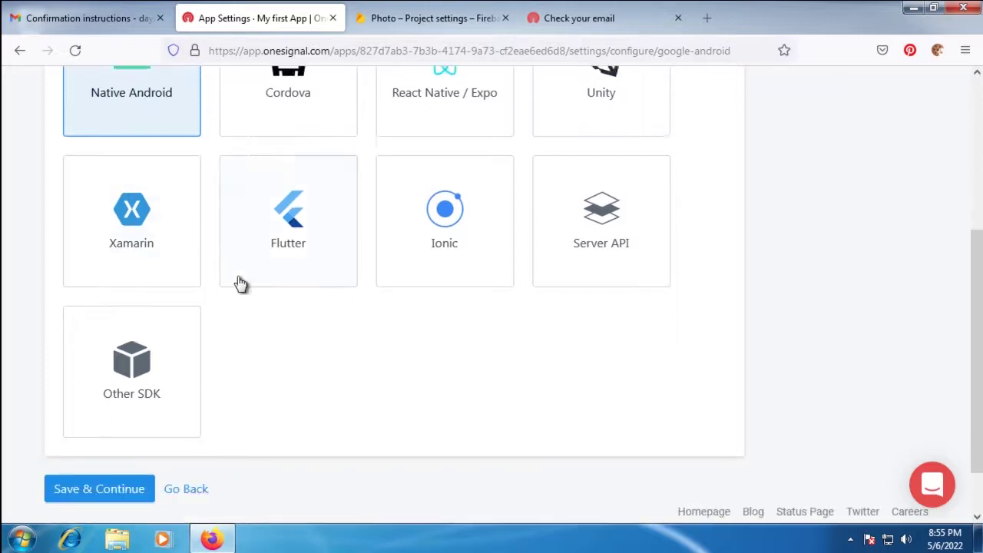
{"action": "left_click", "coordinate": [105, 428]}
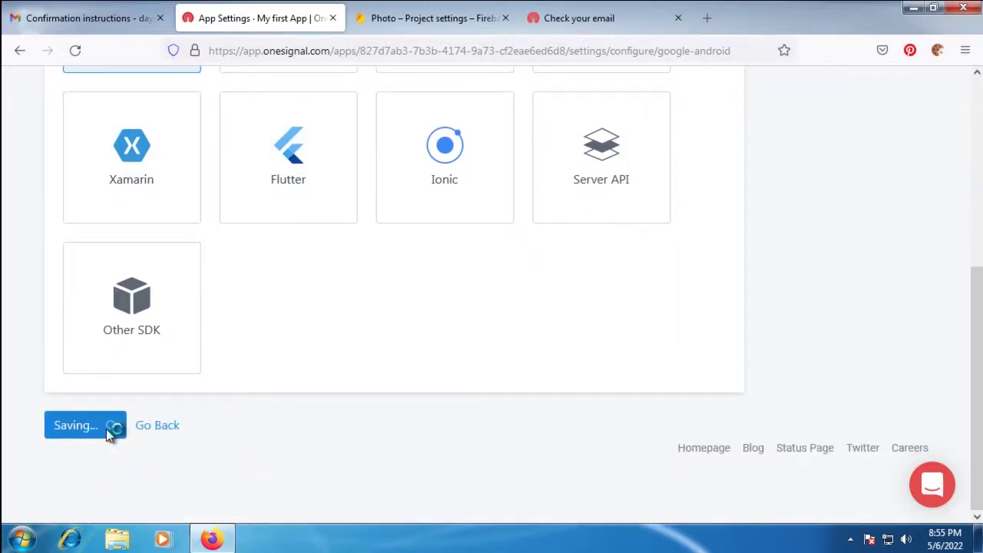
{"action": "left_click", "coordinate": [70, 433]}
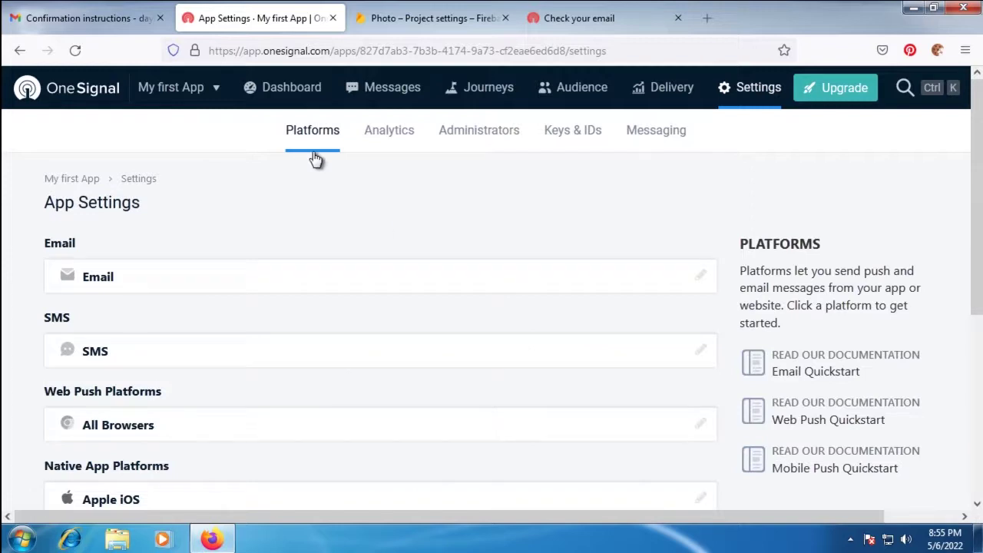
Step: Open Keys & IDs for My first App and copy the OneSignal App ID
{"action": "left_click", "coordinate": [560, 132]}
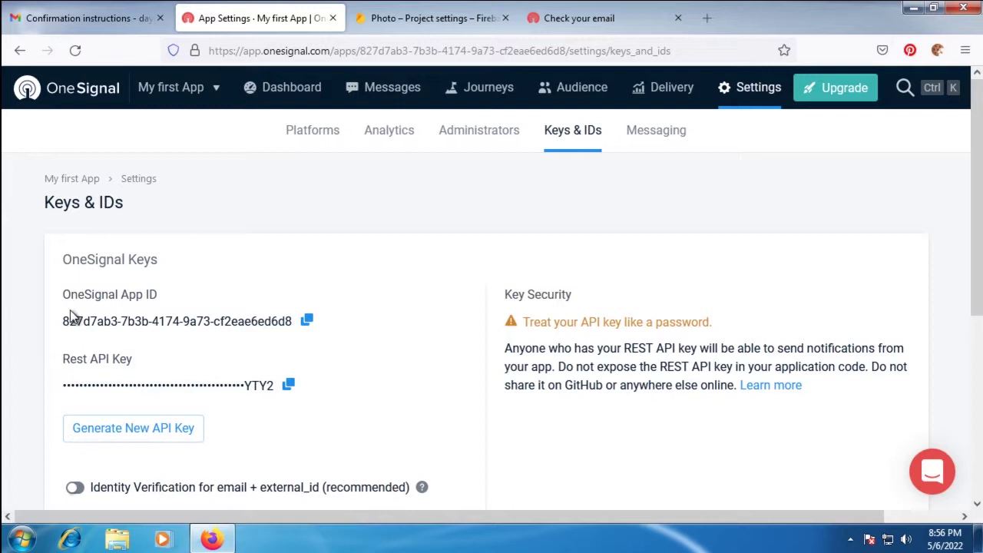
{"action": "left_click_drag", "start_coordinate": [64, 299], "coordinate": [169, 305]}
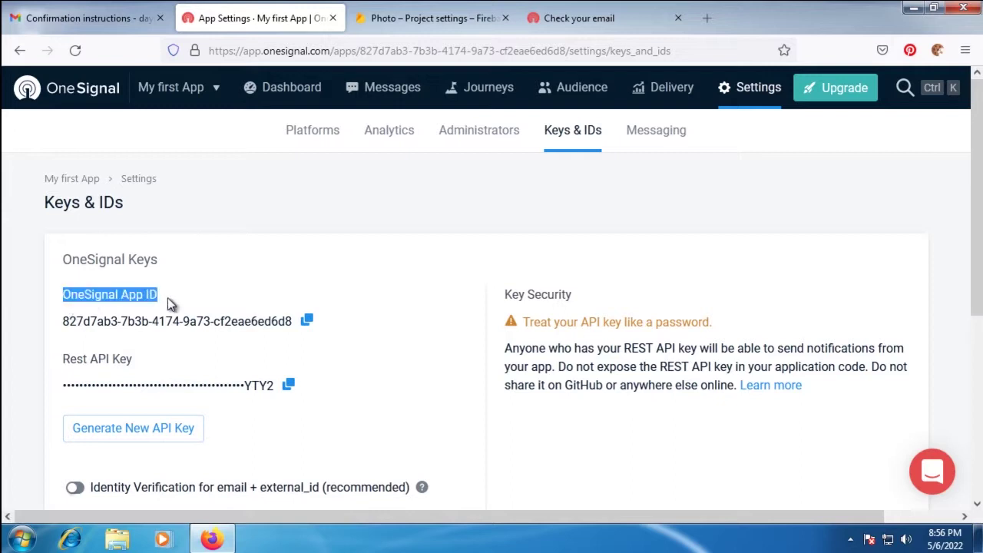
{"action": "left_click", "coordinate": [308, 323]}
{"action": "left_click_drag", "start_coordinate": [63, 321], "coordinate": [293, 326]}
{"action": "left_click", "coordinate": [70, 328]}
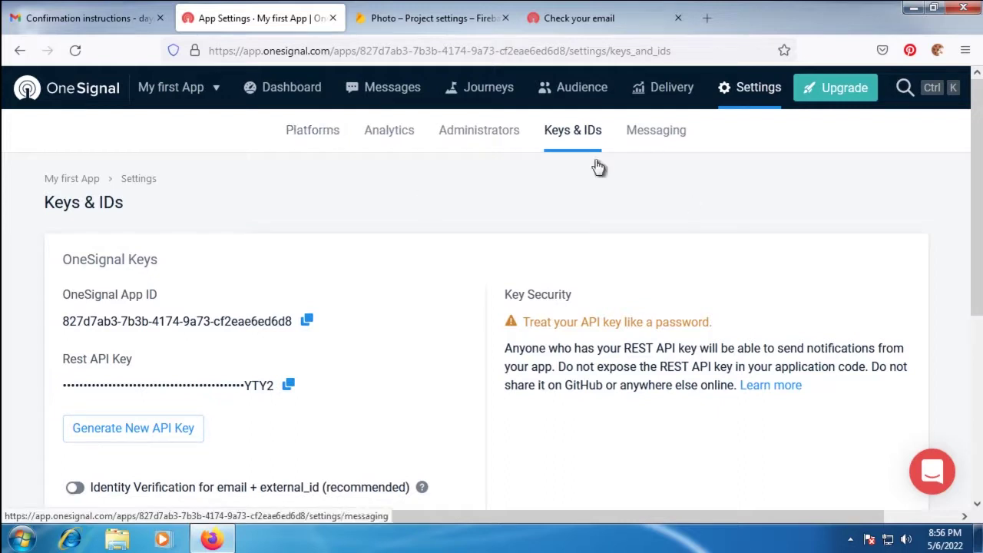
Step: Go to My first App's Dashboard and review the quick start guide at 1/7 steps
{"action": "left_click", "coordinate": [281, 92]}
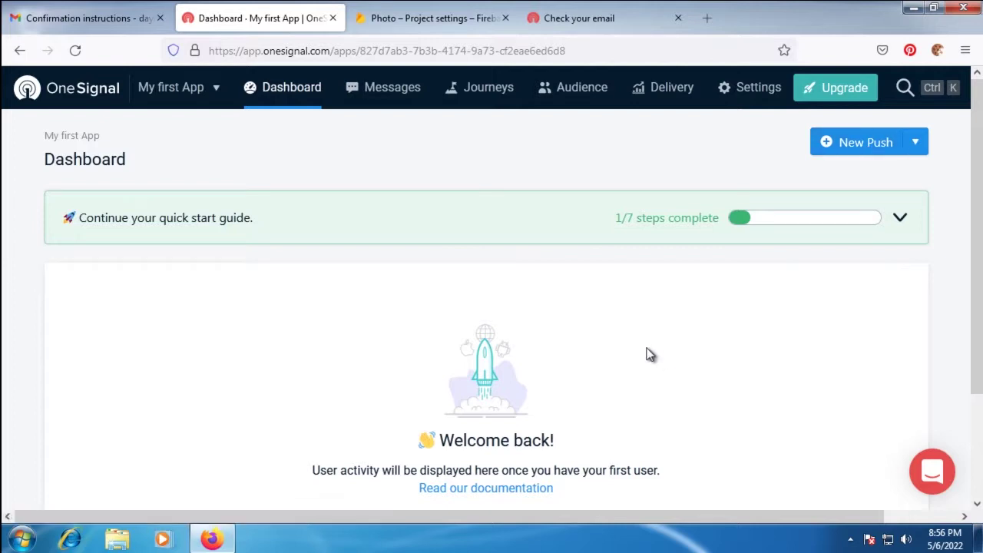
{"action": "scroll", "coordinate": [651, 348], "scroll_direction": "down", "scroll_amount": 2}
{"action": "scroll", "coordinate": [651, 347], "scroll_direction": "up", "scroll_amount": 2}
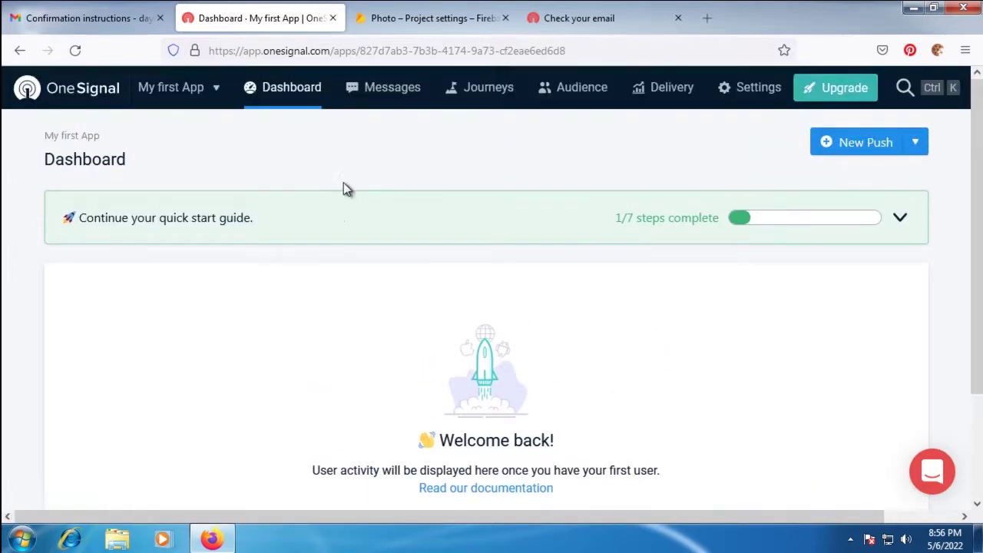